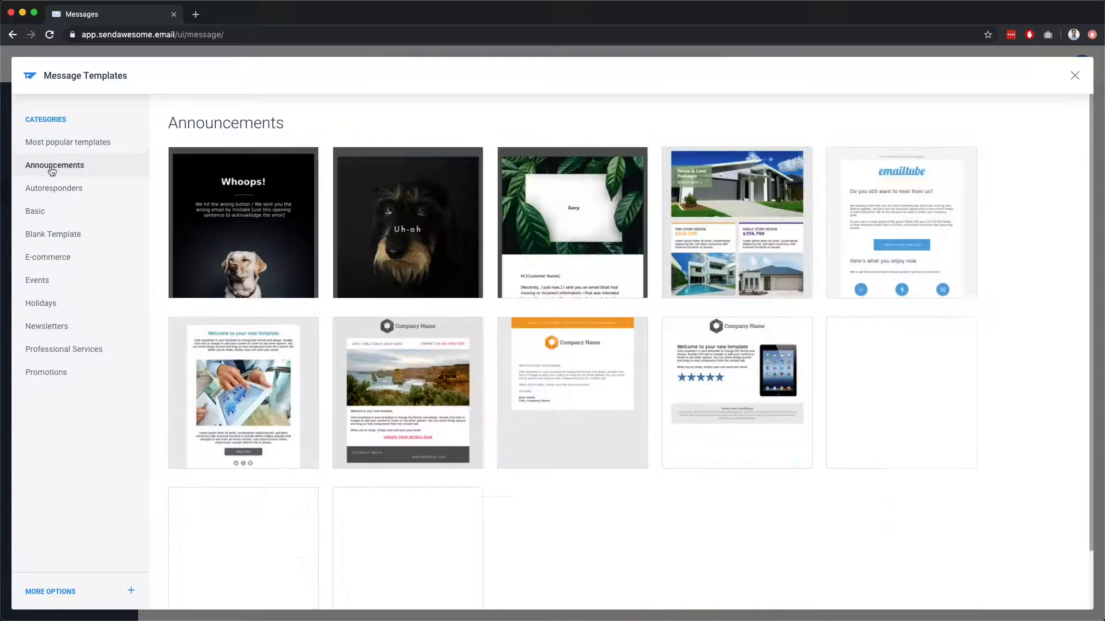
Browse the template categories and start the email from the fourth template under Most popular templates
left_click(56, 188)
left_click(61, 217)
left_click(72, 239)
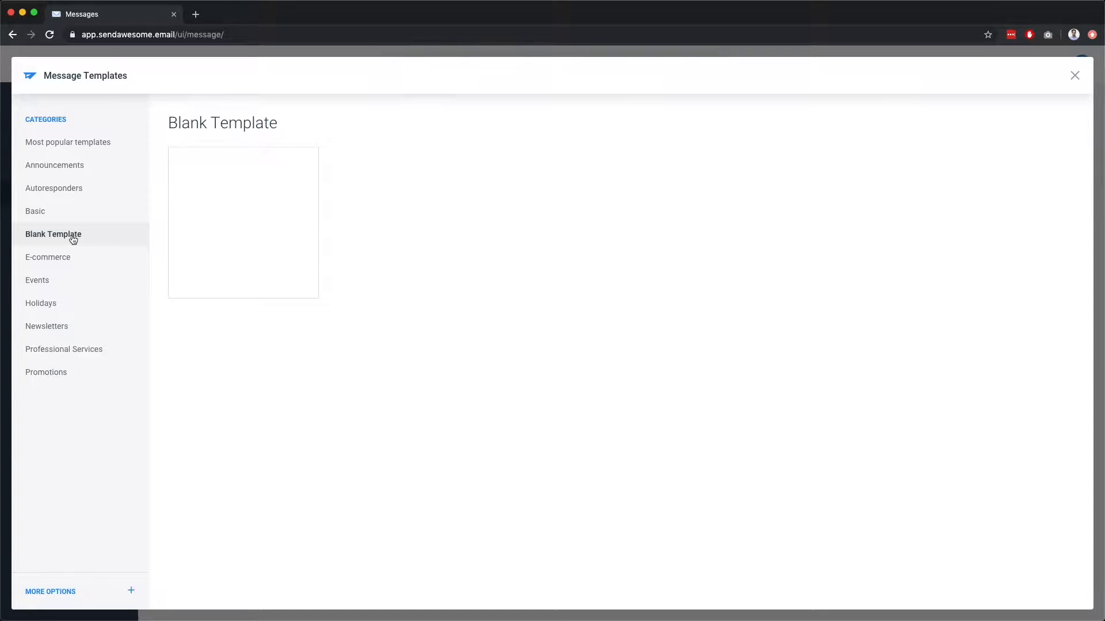
left_click(74, 141)
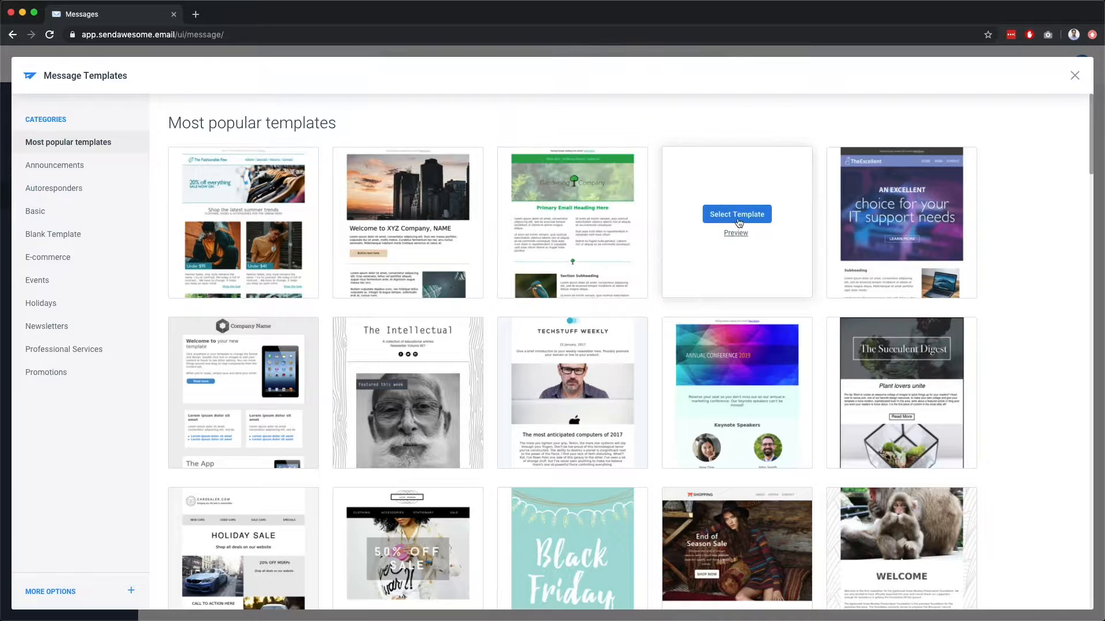
left_click(760, 214)
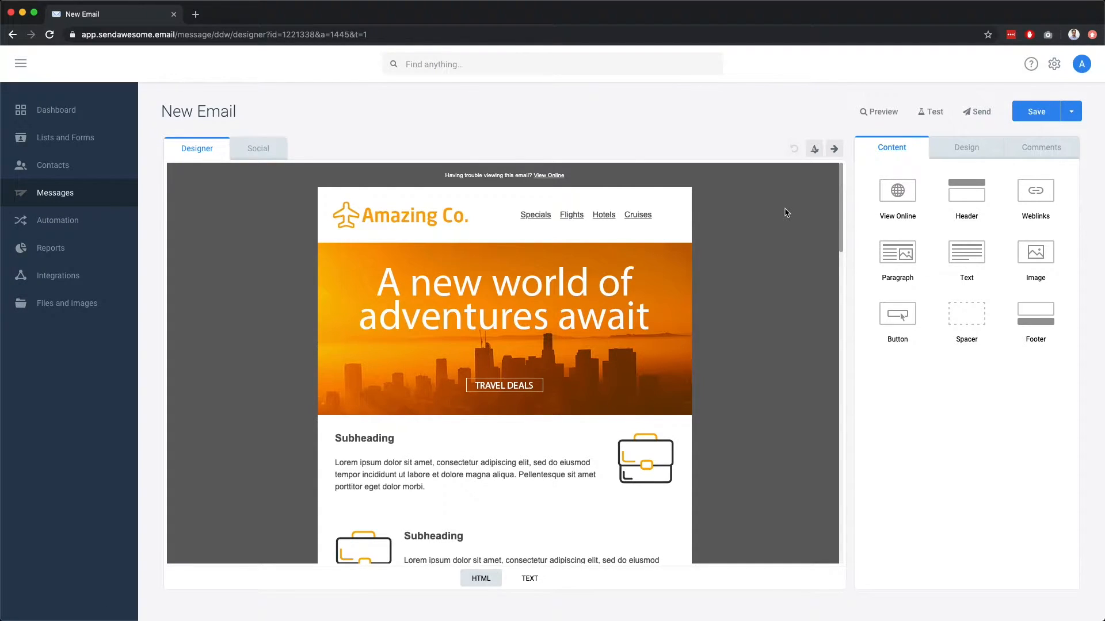
Replace the Amazing Co. header logo with logo_xyzdonuts-300px.png from the XYZ Logos & Branding folder
left_click_drag(841, 206, 833, 173)
left_click(419, 217)
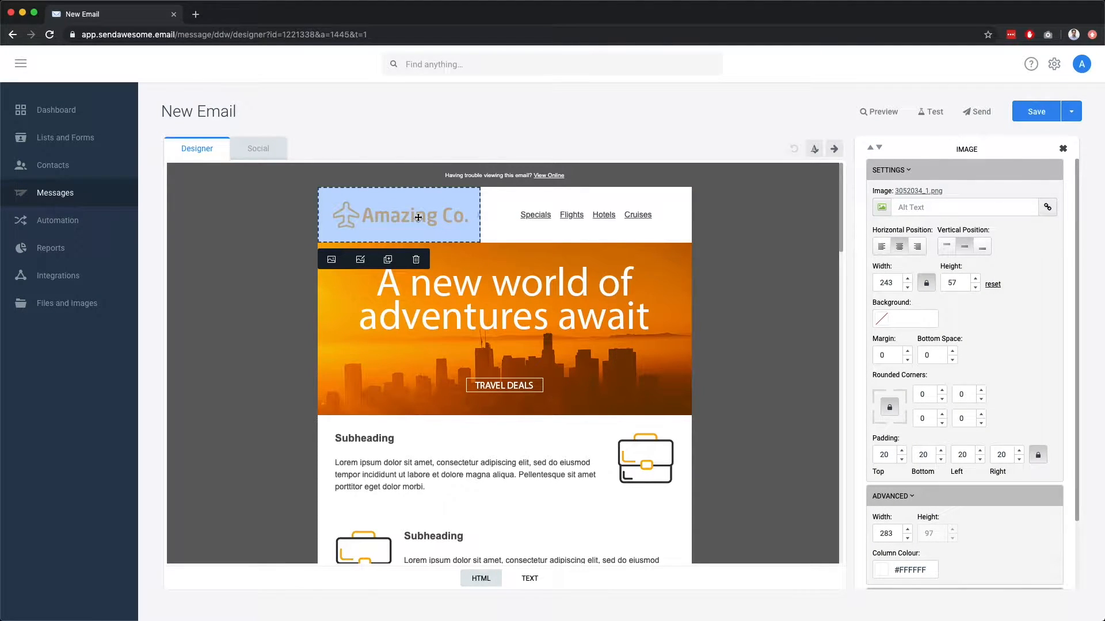
left_click(335, 262)
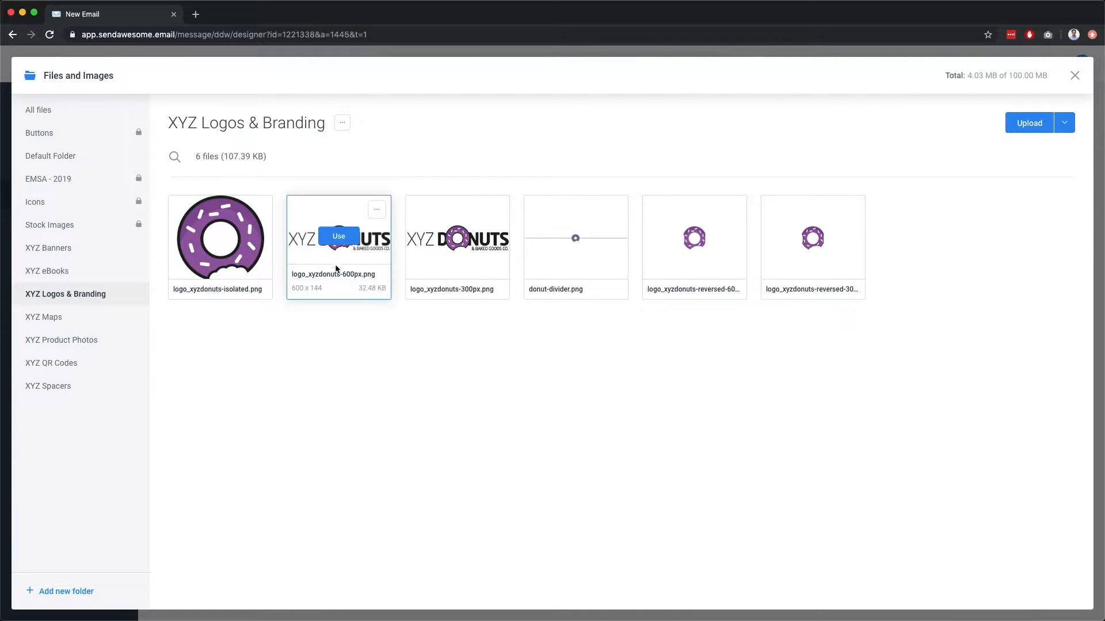
left_click(107, 340)
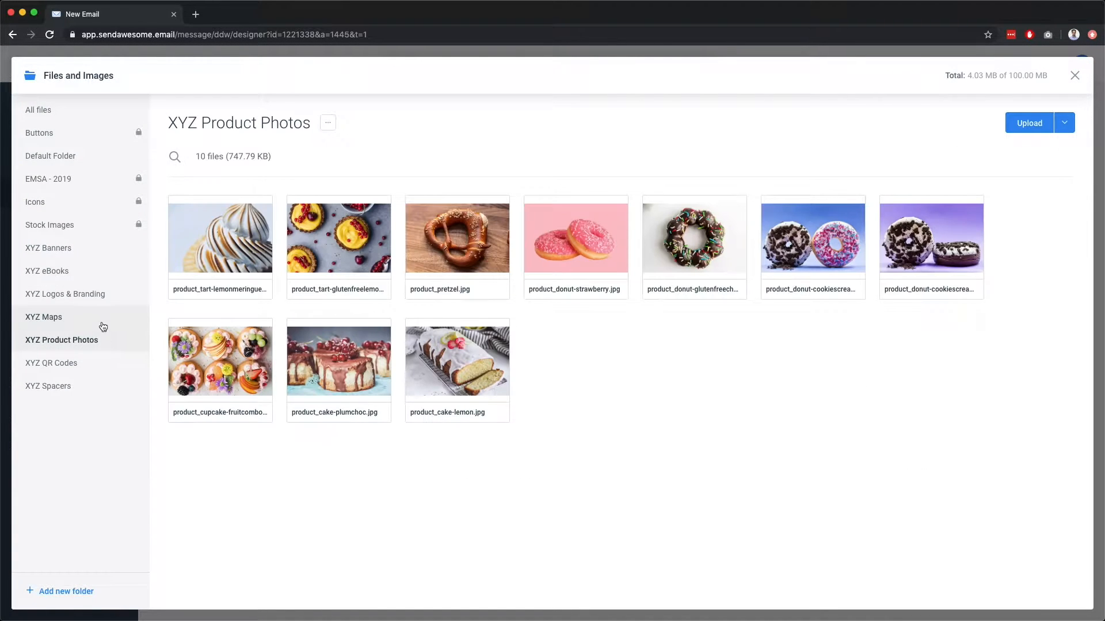
left_click(101, 321)
left_click(99, 300)
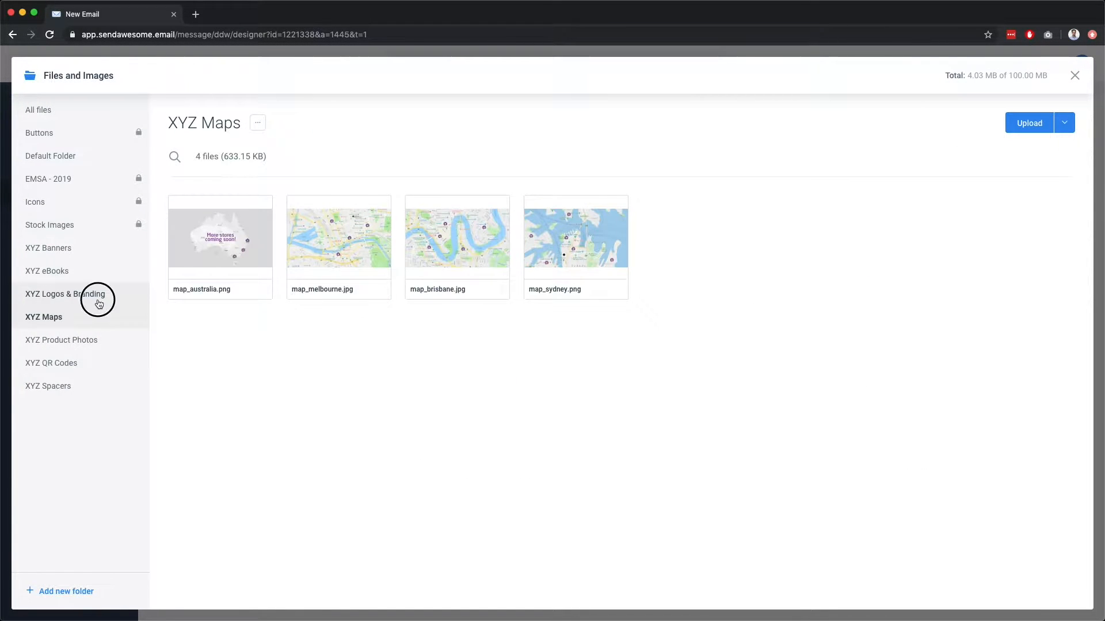
left_click(99, 278)
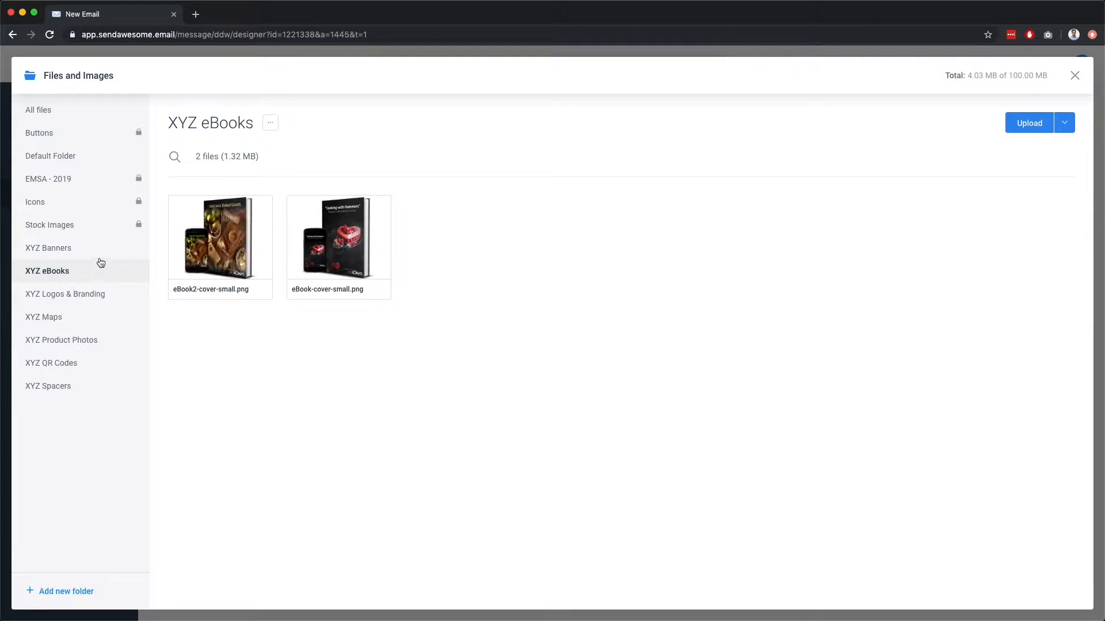
left_click(99, 256)
left_click(95, 294)
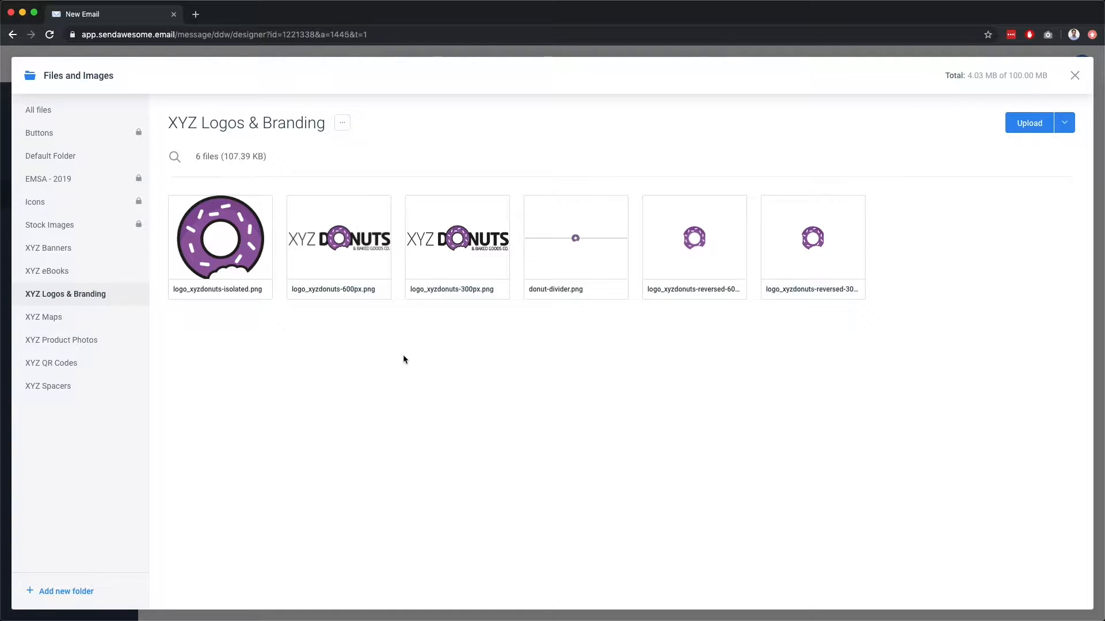
mouse_move(463, 262)
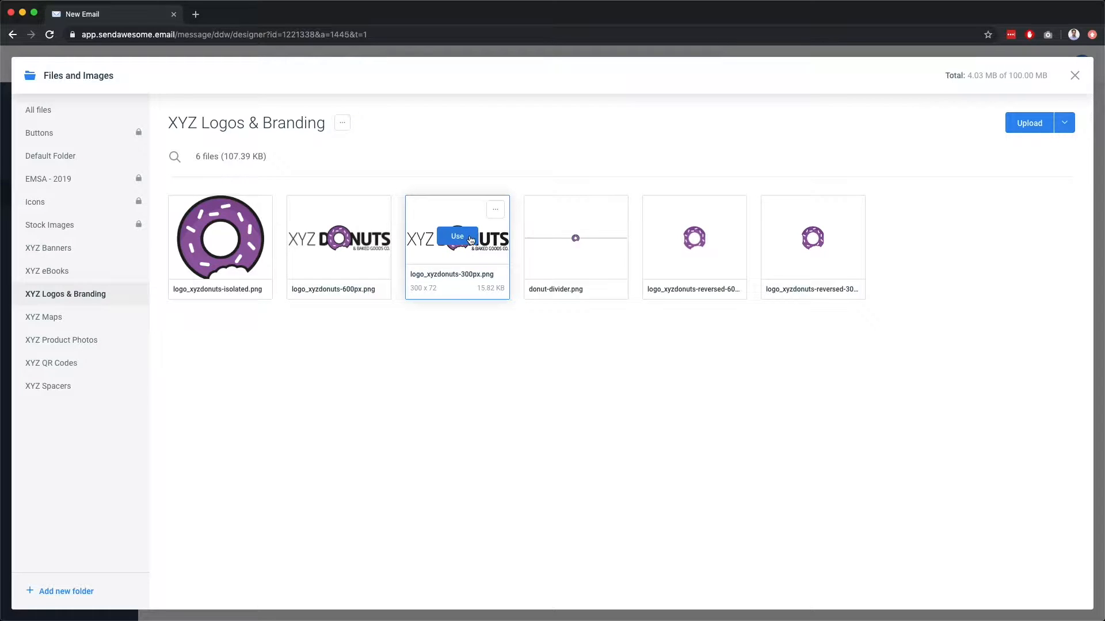
left_click(464, 241)
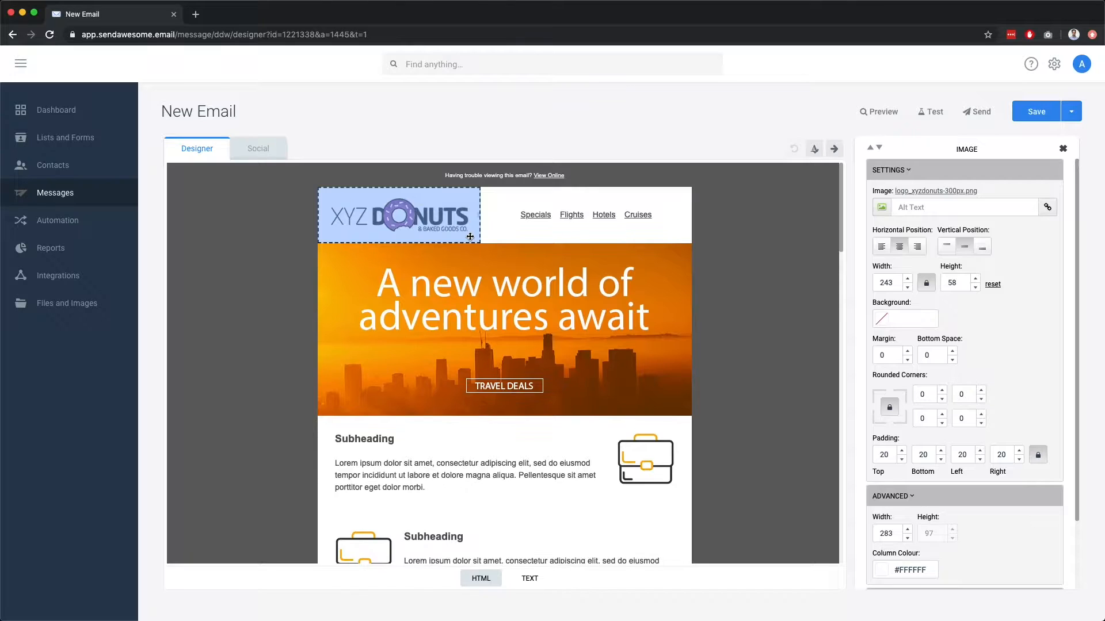
Rename the first two weblinks in the email header as "Home" and "Online Store"
left_click(684, 223)
left_click(920, 199)
type("Home")
key("Return")
key("super+l")
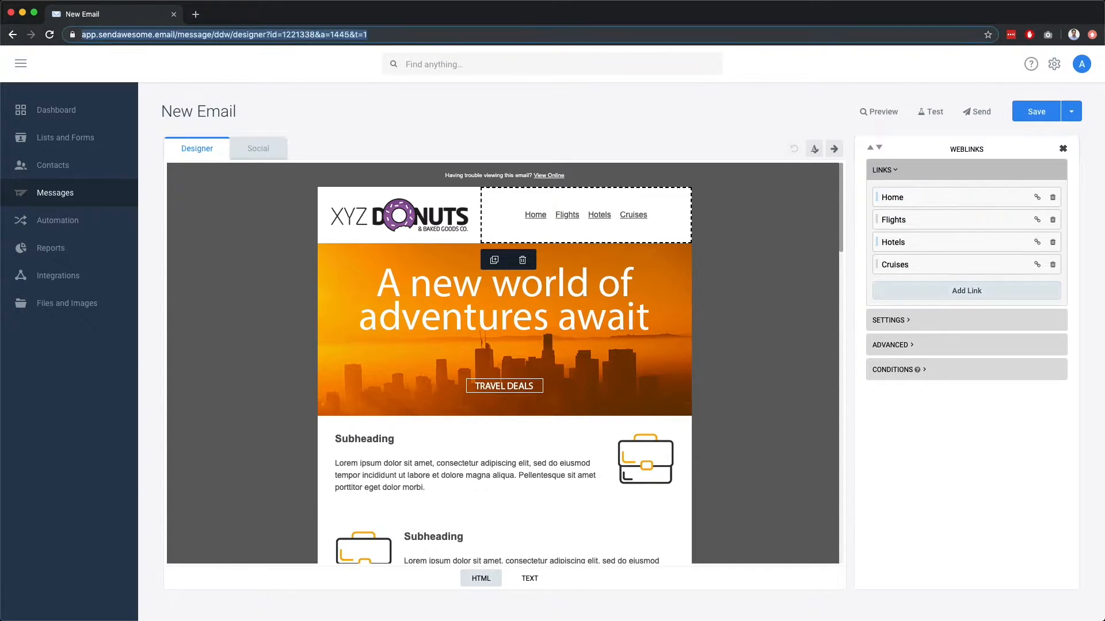
left_click(898, 221)
type("Online Store")
key("Return")
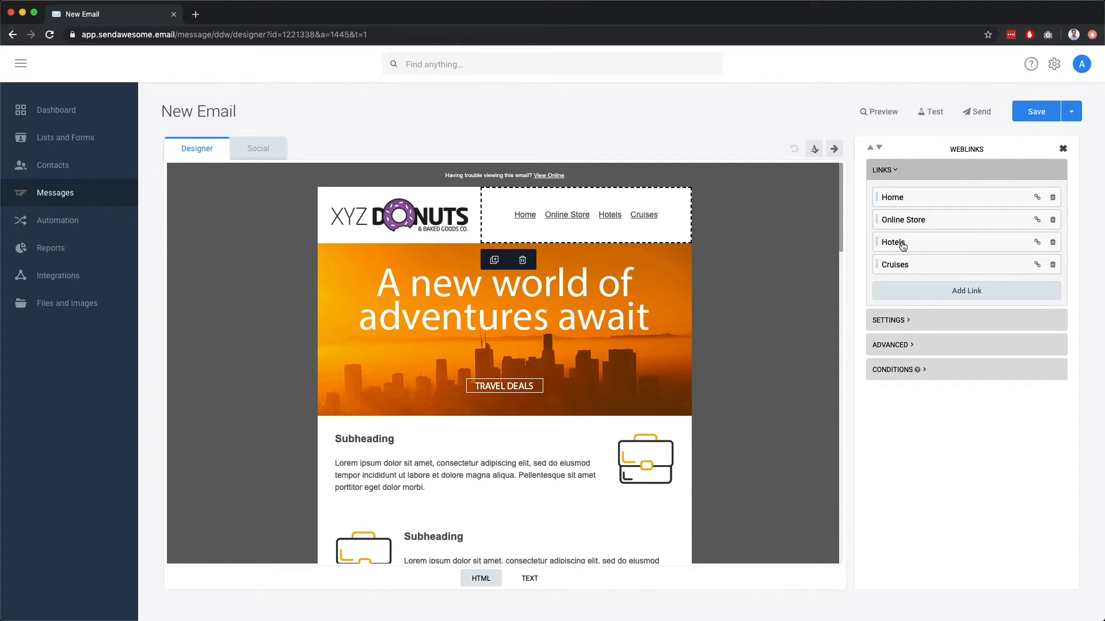
Rename the Hotels weblink as "Contact" and delete the Cruises weblink
left_click(901, 243)
type("Contact")
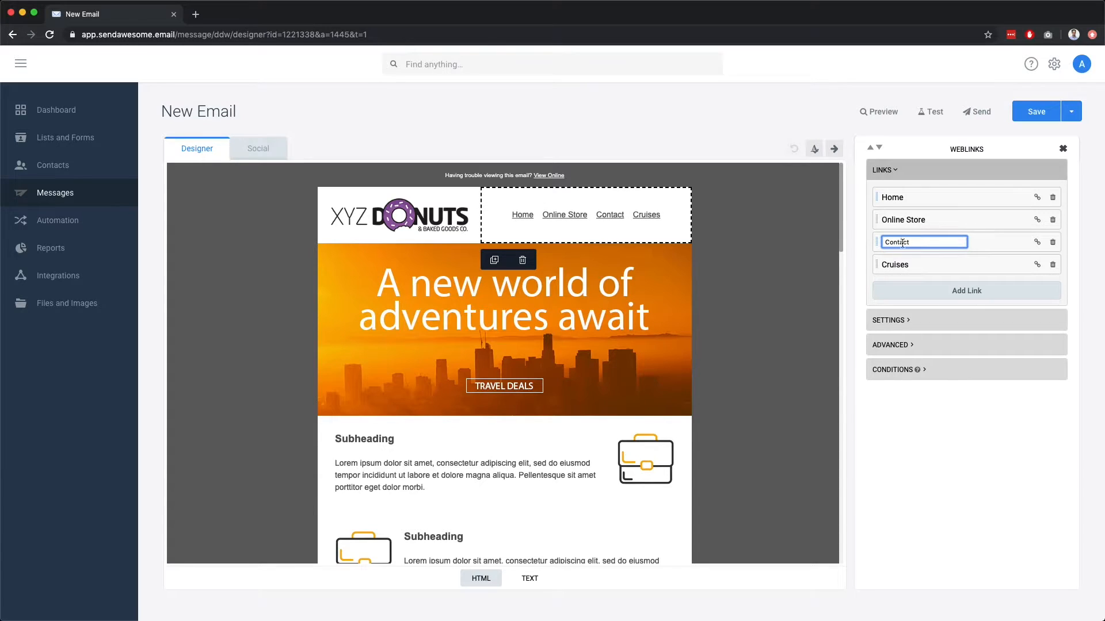
key("Return")
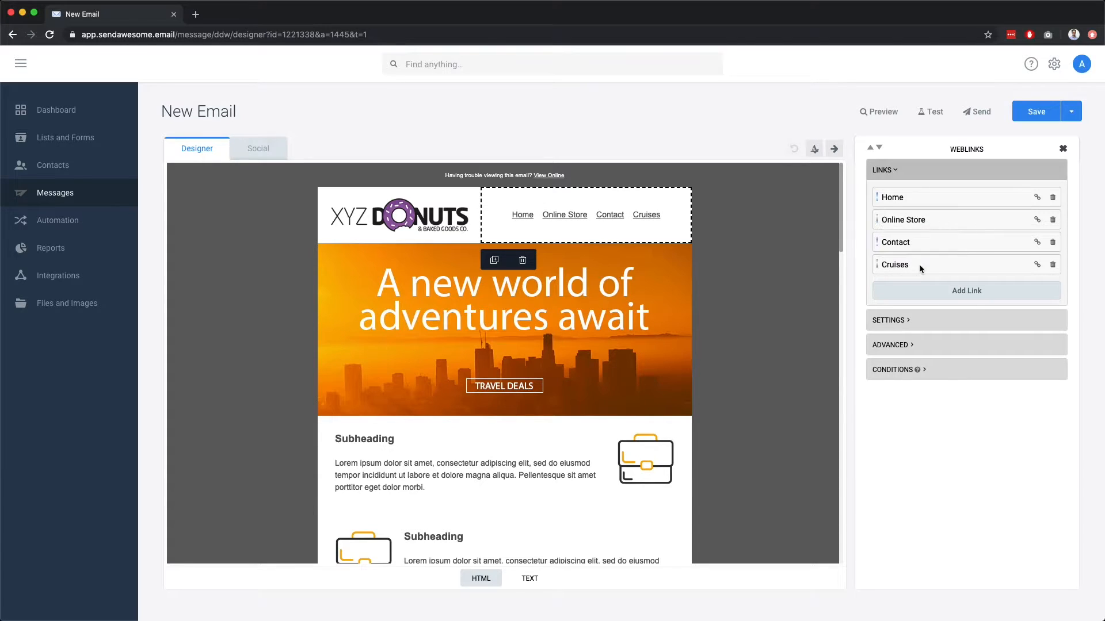
left_click(1053, 266)
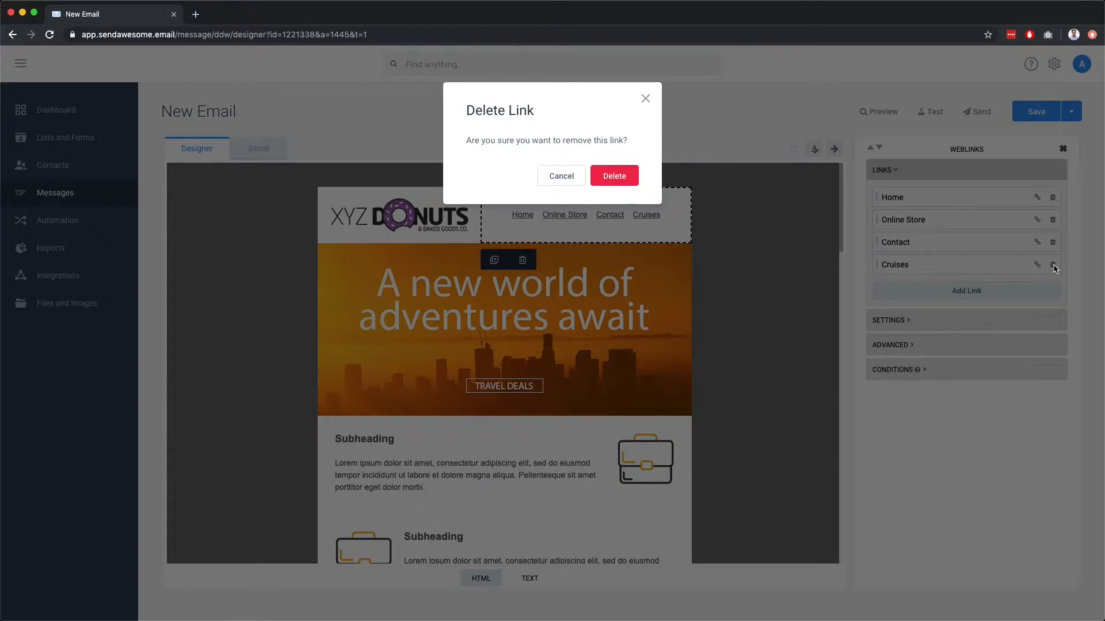
left_click(615, 178)
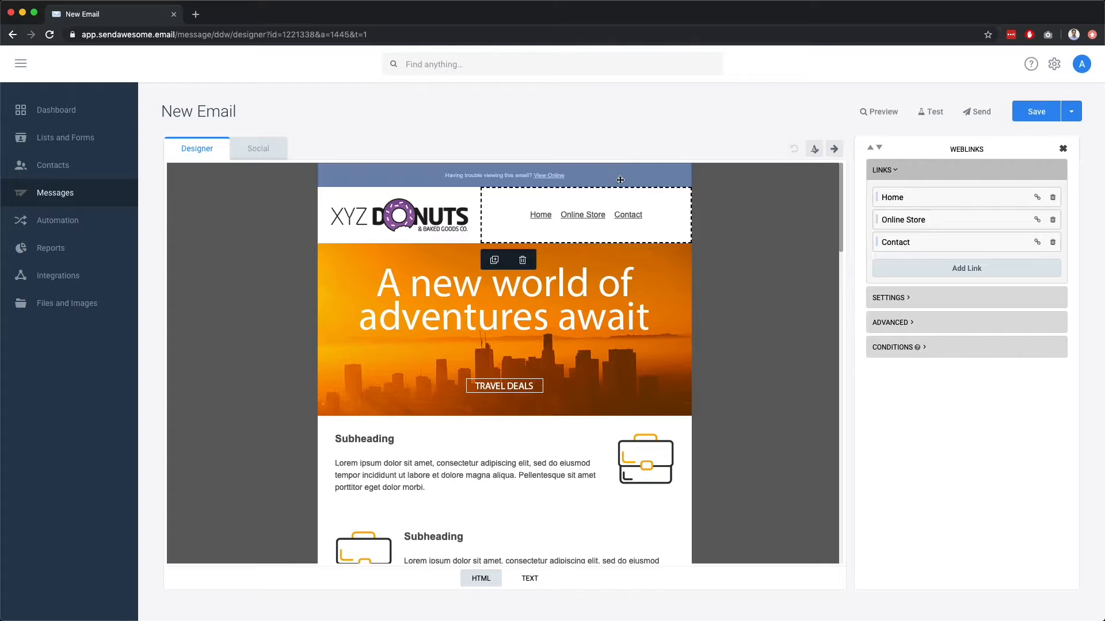
Insert the copied external webpage URLs into the Home and Online Store weblinks
left_click(1038, 198)
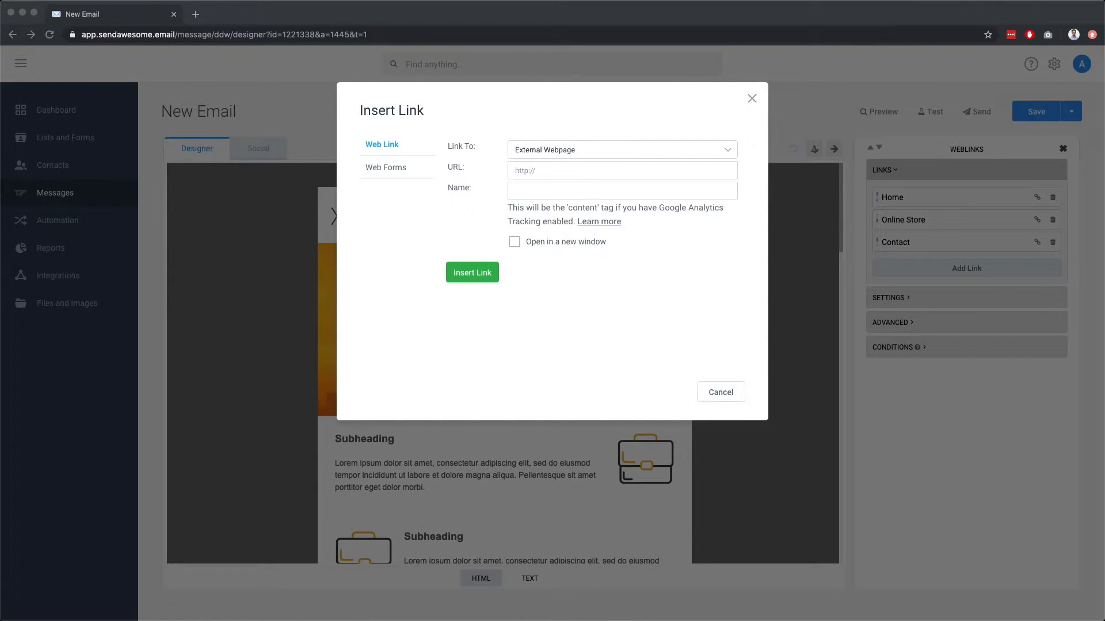
left_click(544, 172)
key("super+v")
left_click(472, 272)
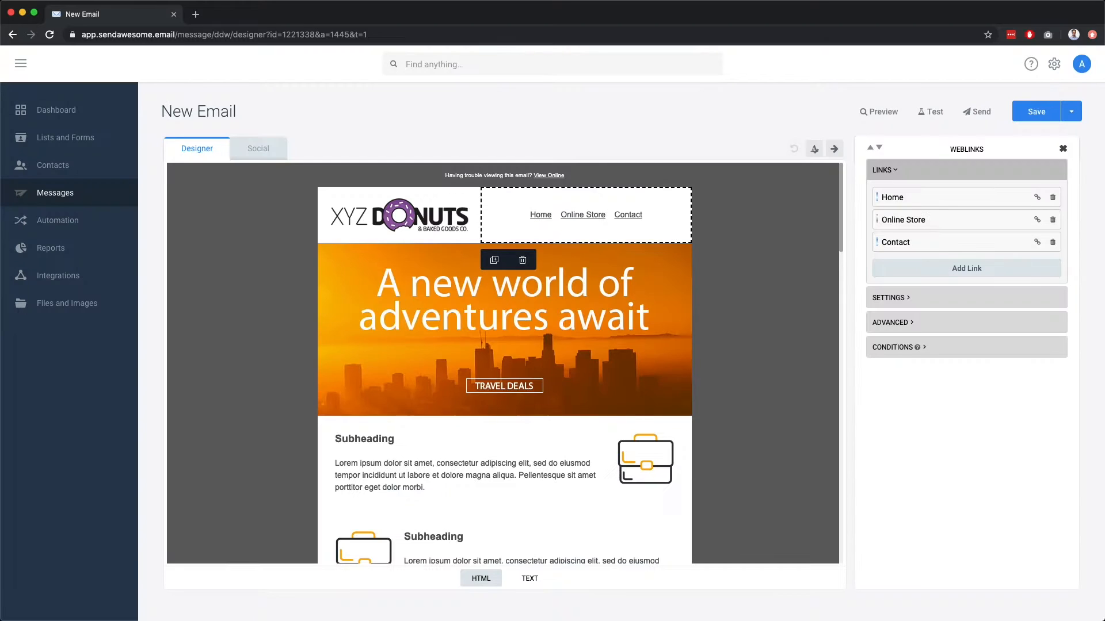
left_click(1037, 220)
key("super+v")
left_click(472, 272)
left_click(1037, 242)
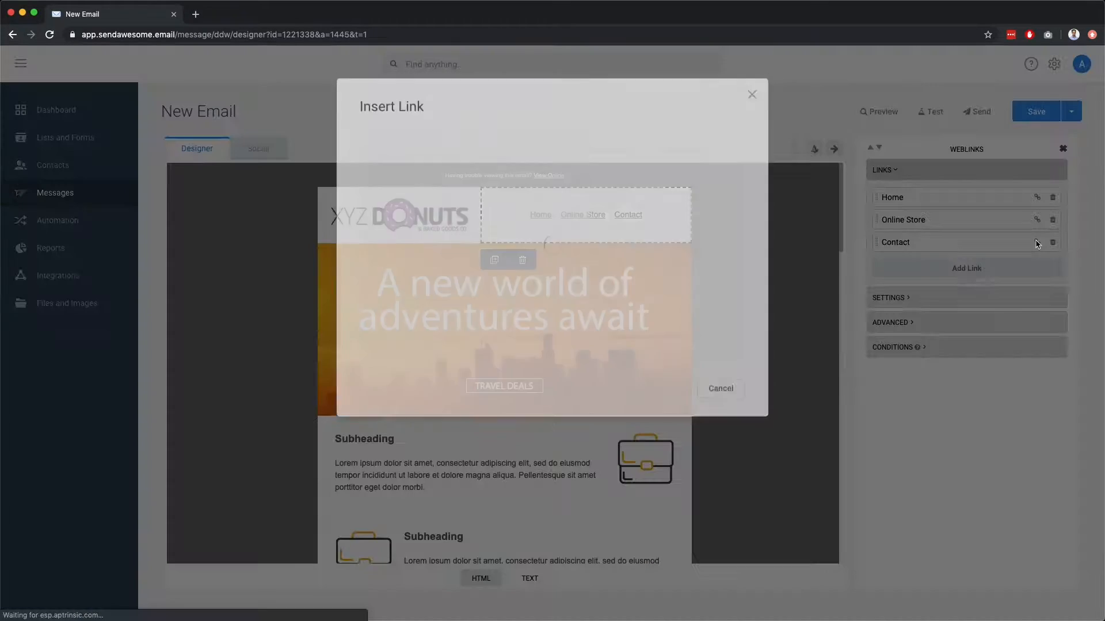
left_click(552, 171)
type("https://xyz.donuts/contact")
left_click(473, 273)
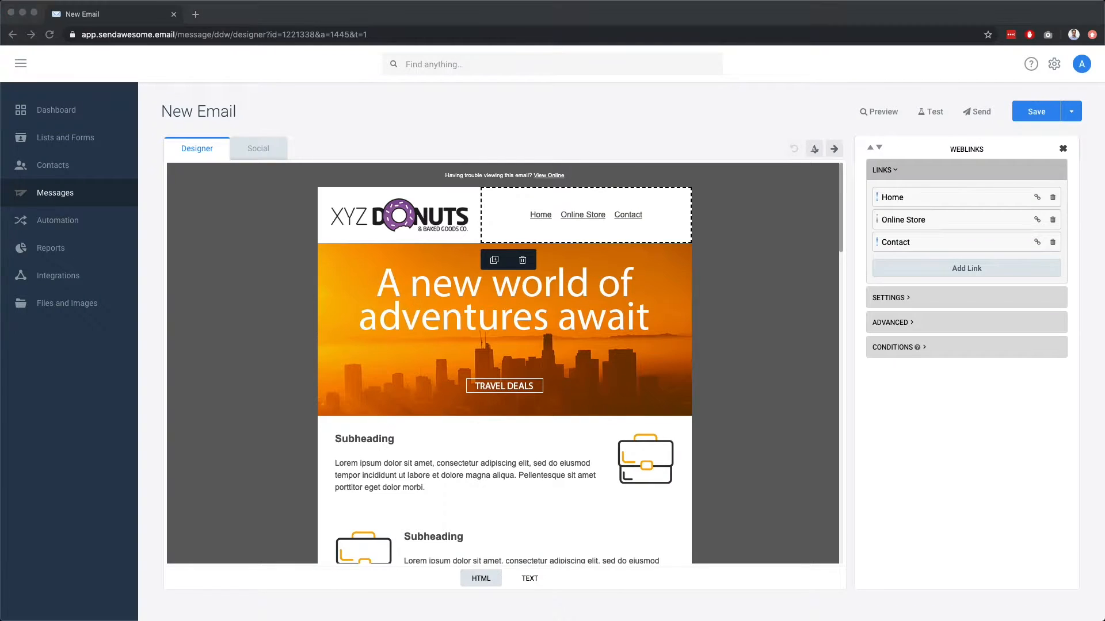
Replace the travel banner below the header with banner_recipeclub.jpg from the XYZ Banners folder
left_click(632, 311)
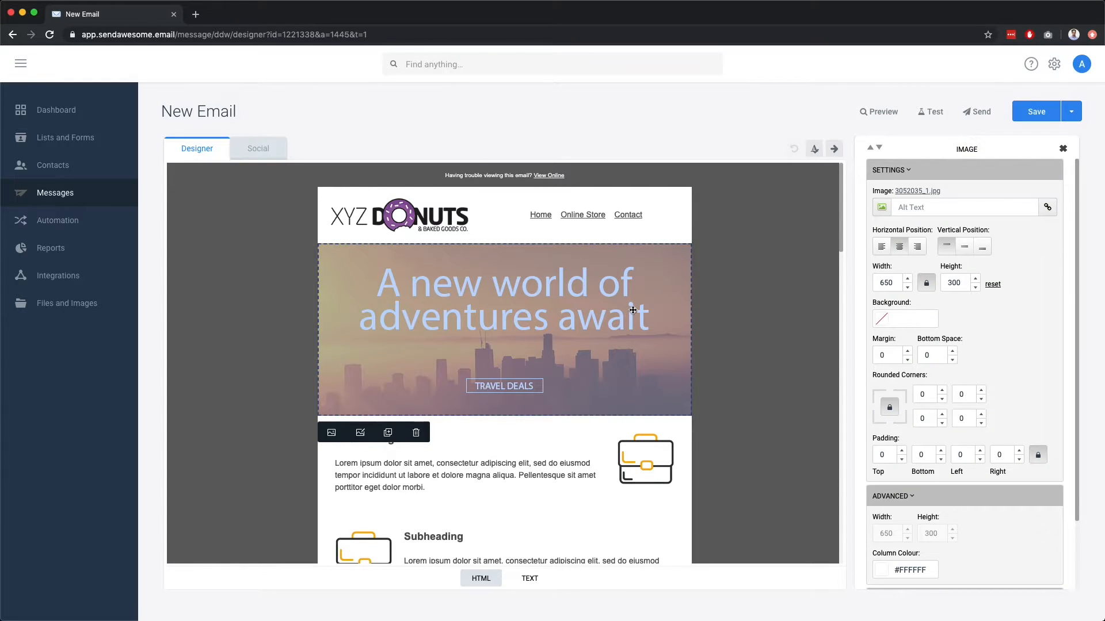
double_click(667, 304)
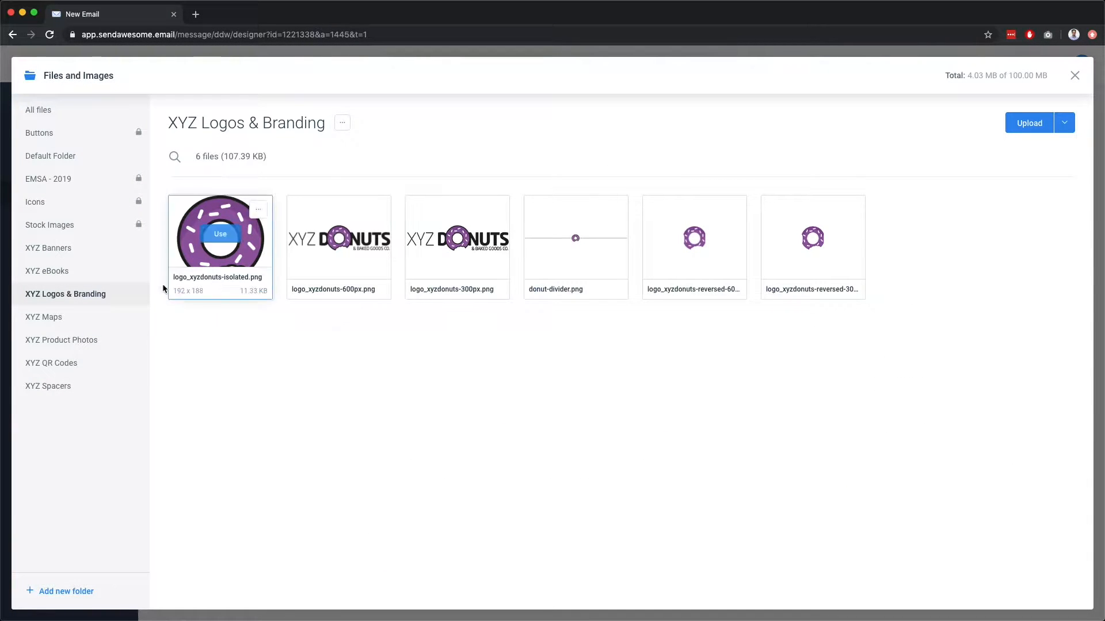
left_click(91, 254)
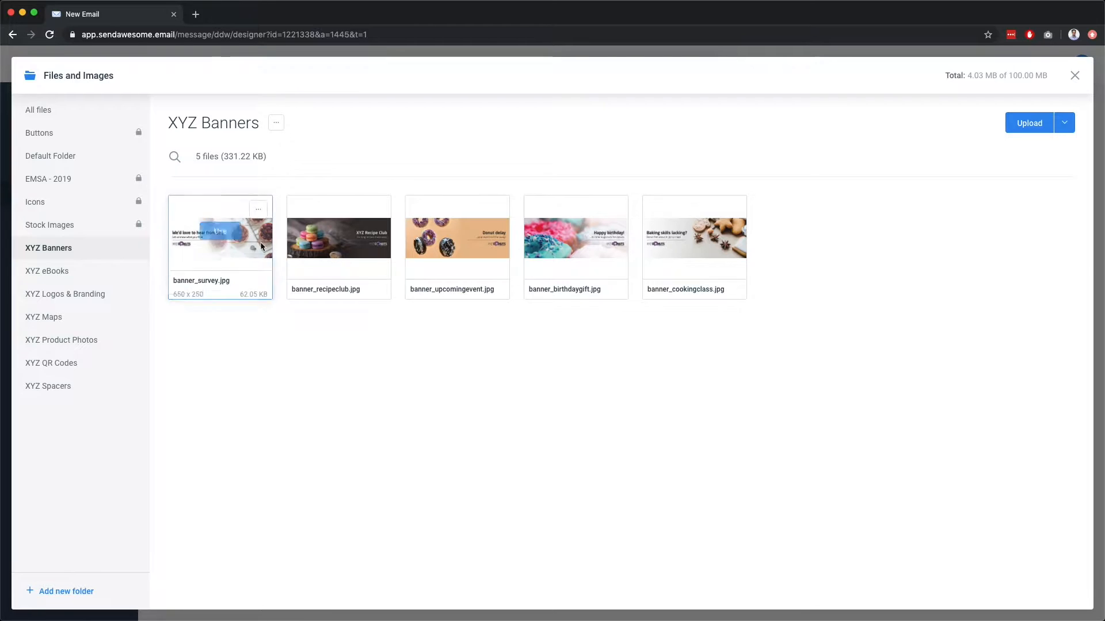
left_click(339, 237)
left_click(742, 327)
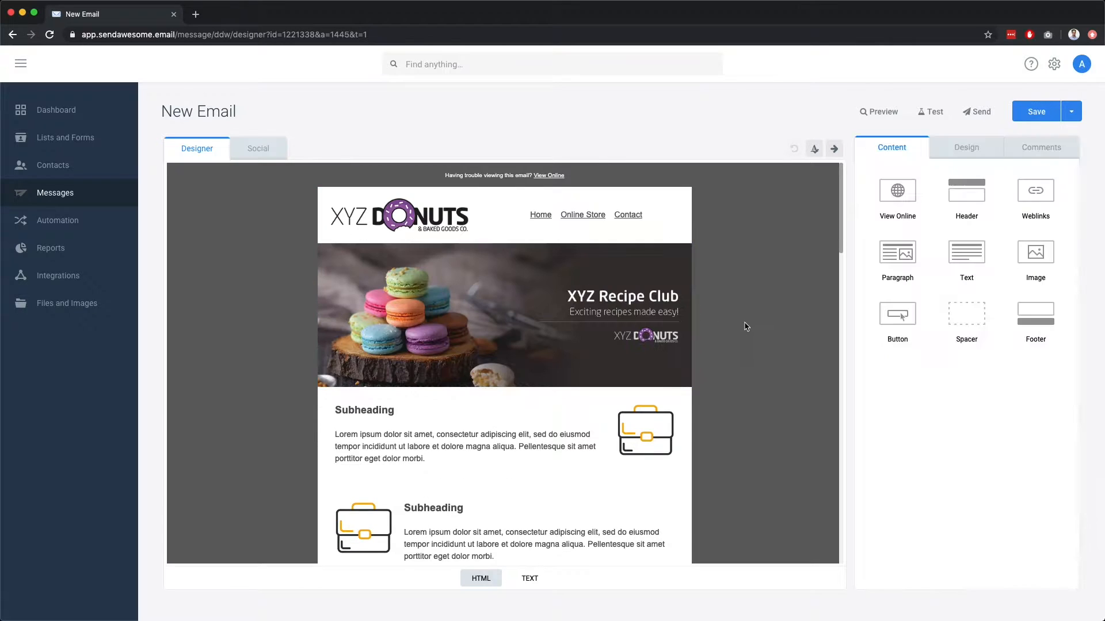
In the first Subheading paragraph, turn the title on and off again, and the image off and back on
scroll(840, 250, "down", 5)
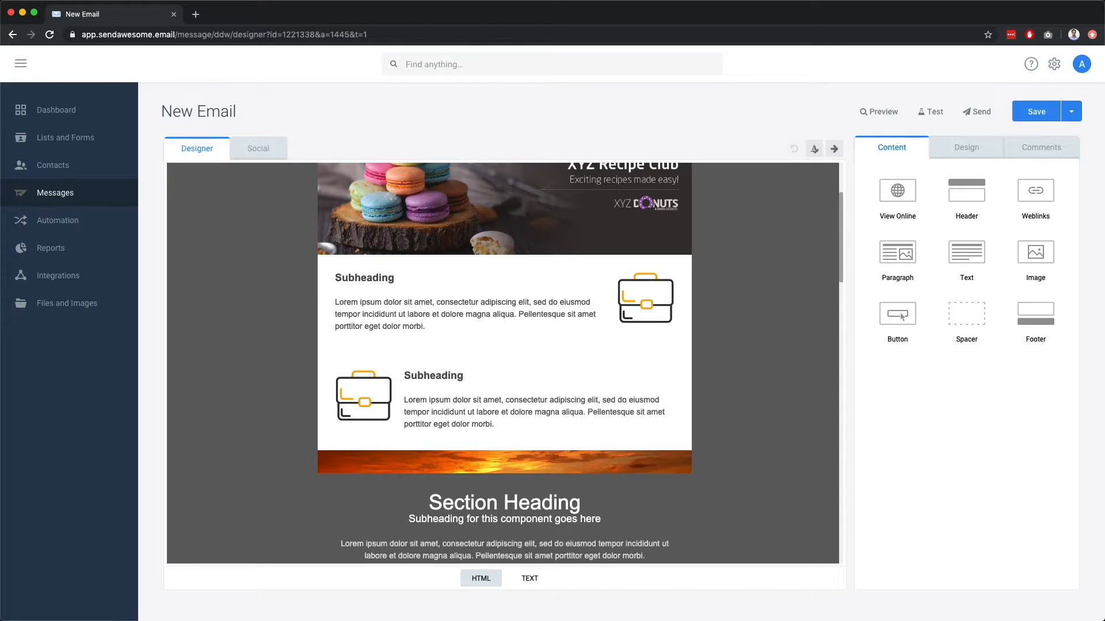
left_click(505, 314)
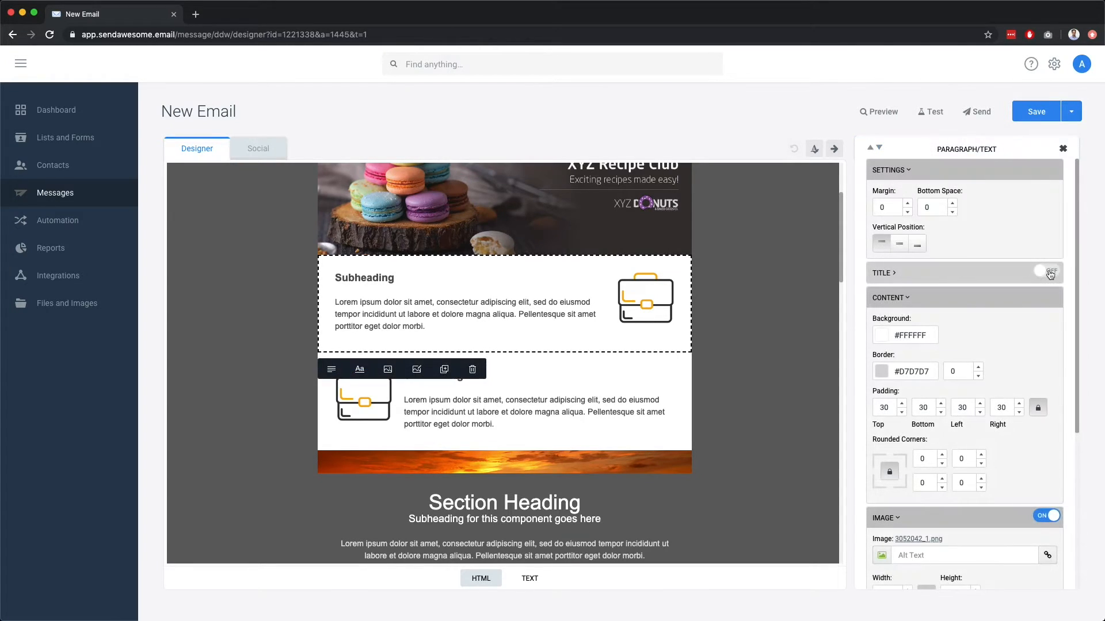
left_click(1050, 273)
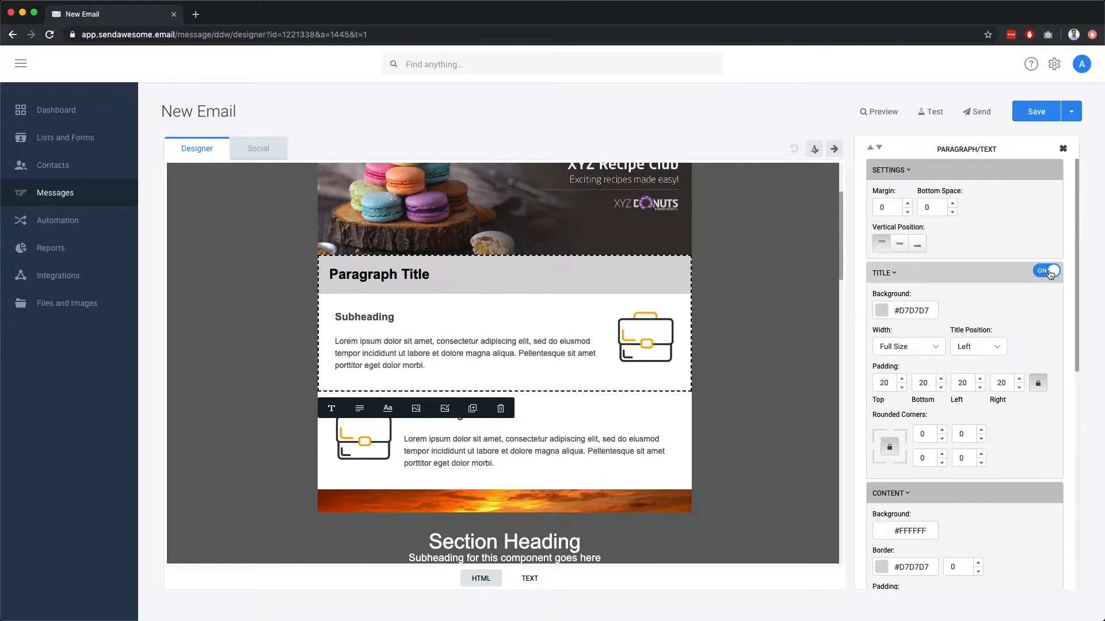
left_click(1050, 273)
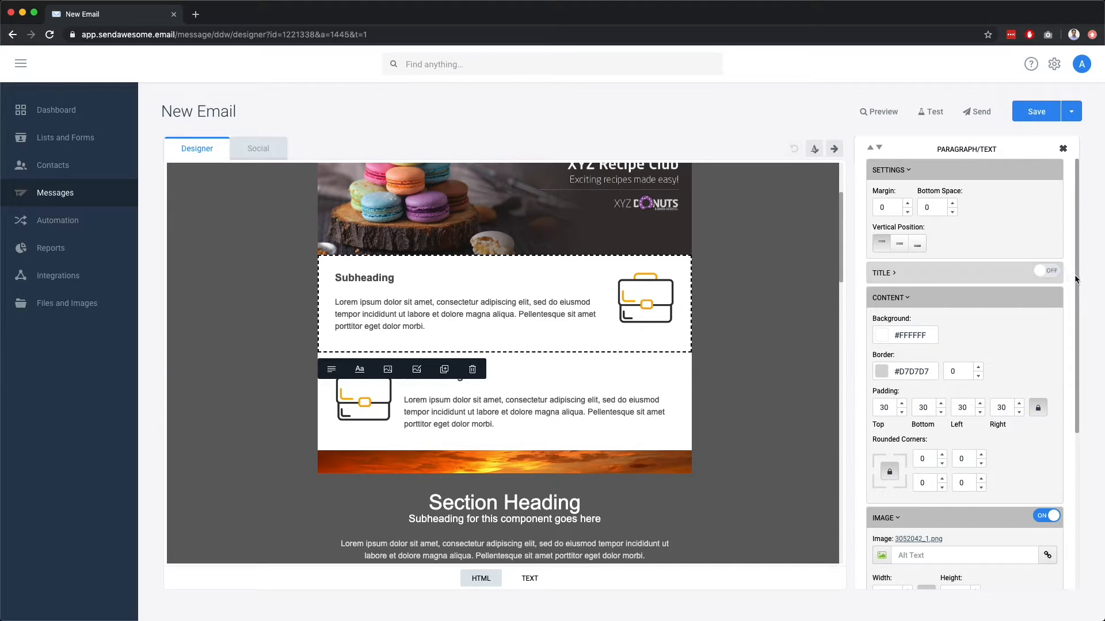
left_click_drag(1076, 279, 1071, 401)
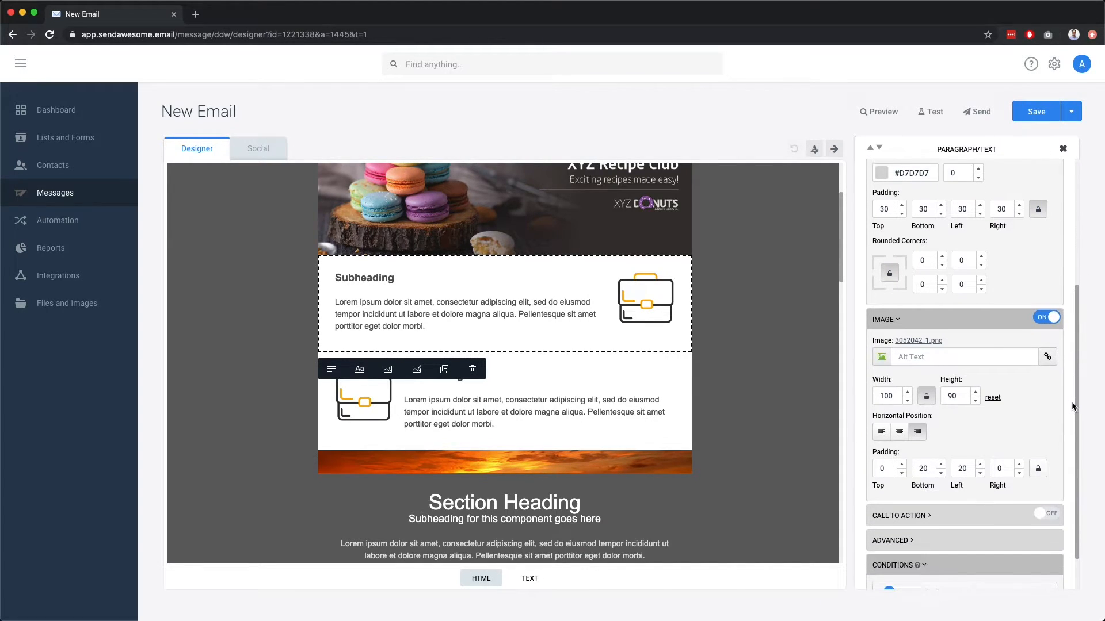
left_click(1048, 318)
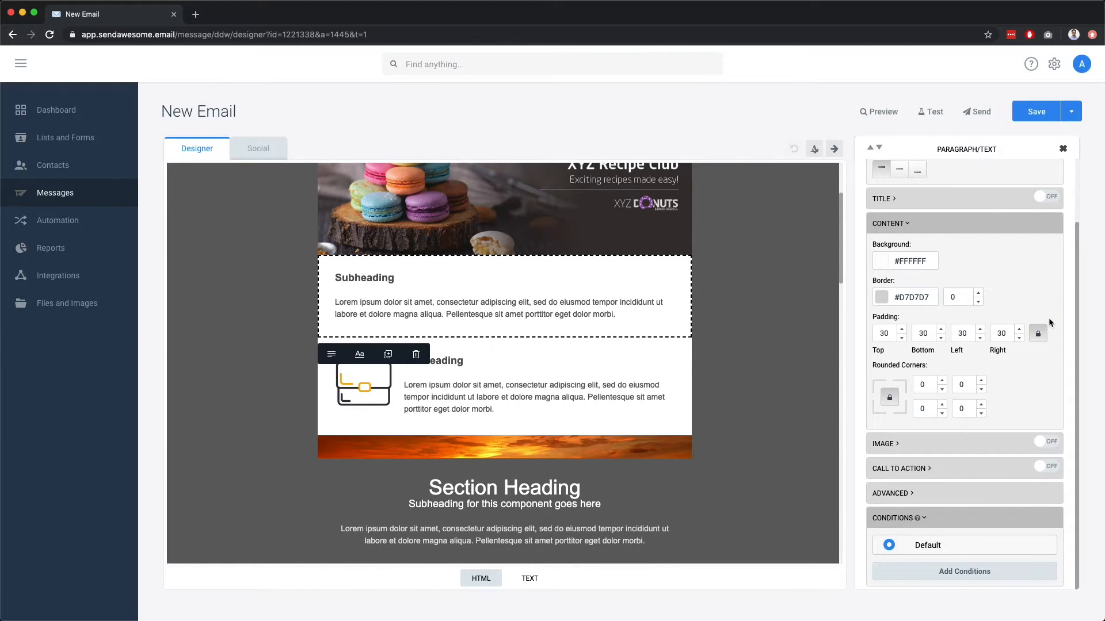
left_click(1042, 441)
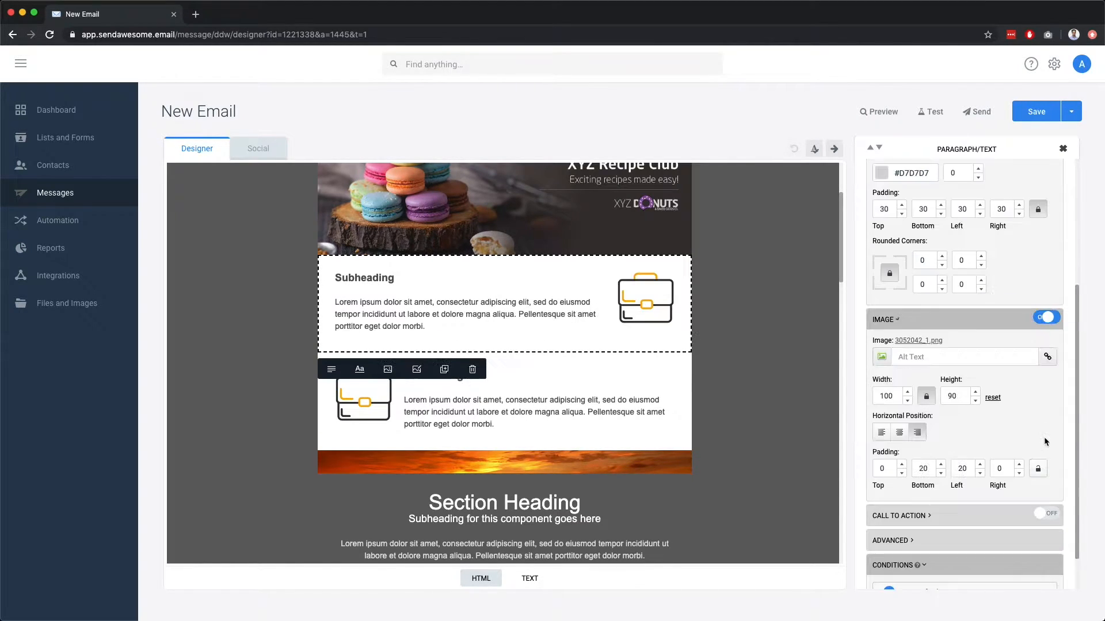
Try the left and center horizontal positions for the first paragraph's image, and return it to the right
left_click_drag(1075, 316, 1073, 397)
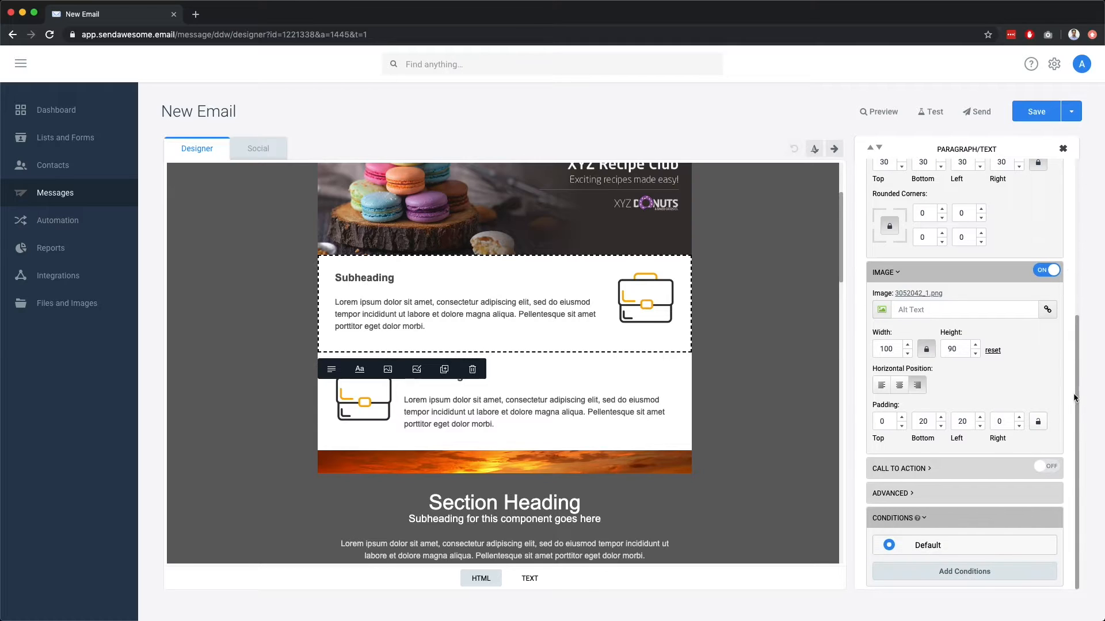
left_click(881, 386)
left_click(898, 387)
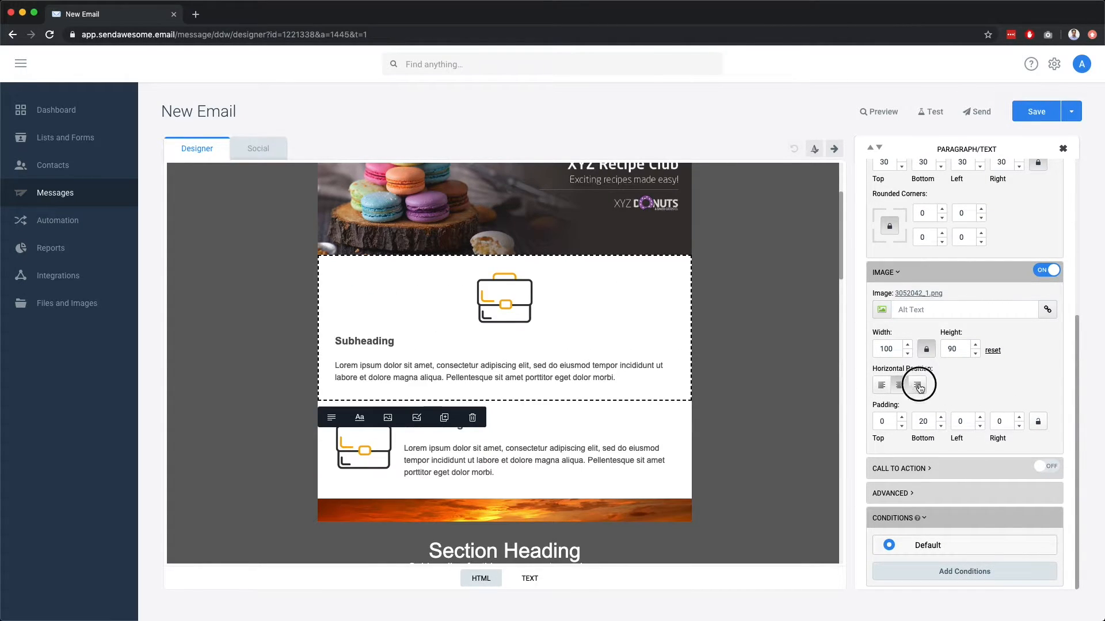
left_click(918, 386)
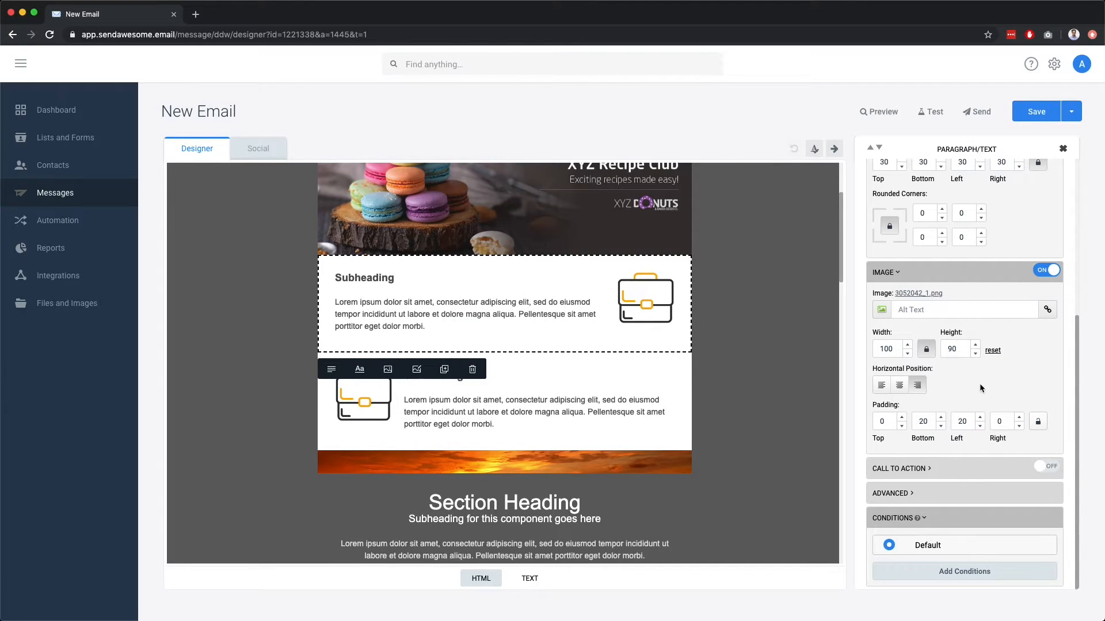
Turn the first paragraph's call to action on and off again, and replace its placeholder text with the "Join our Recipe Club!" heading and copy
left_click(1049, 468)
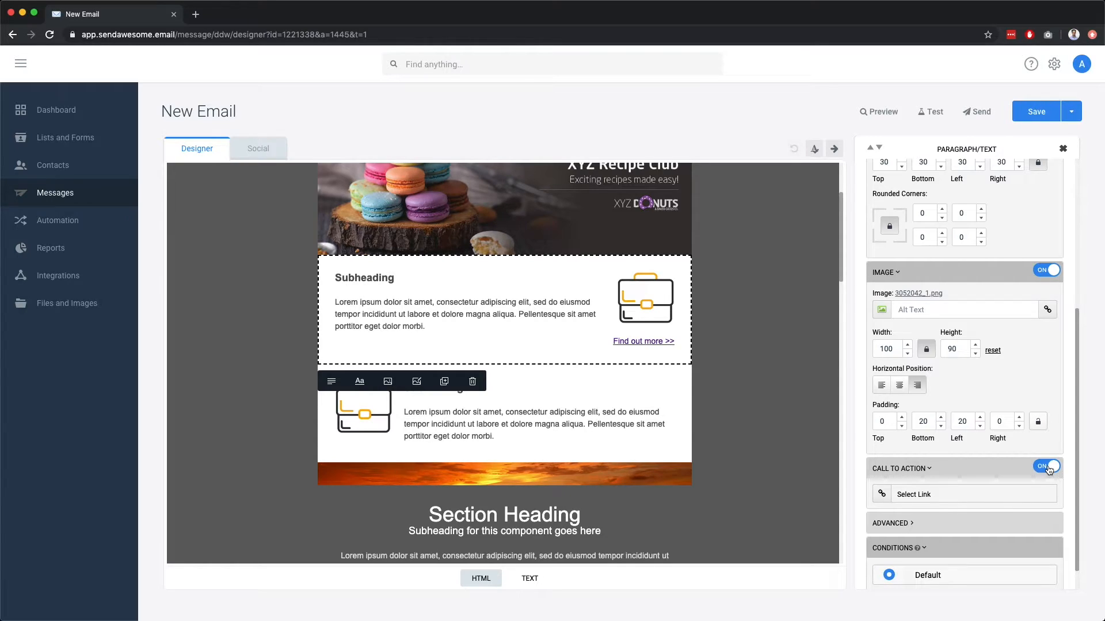
left_click(1049, 467)
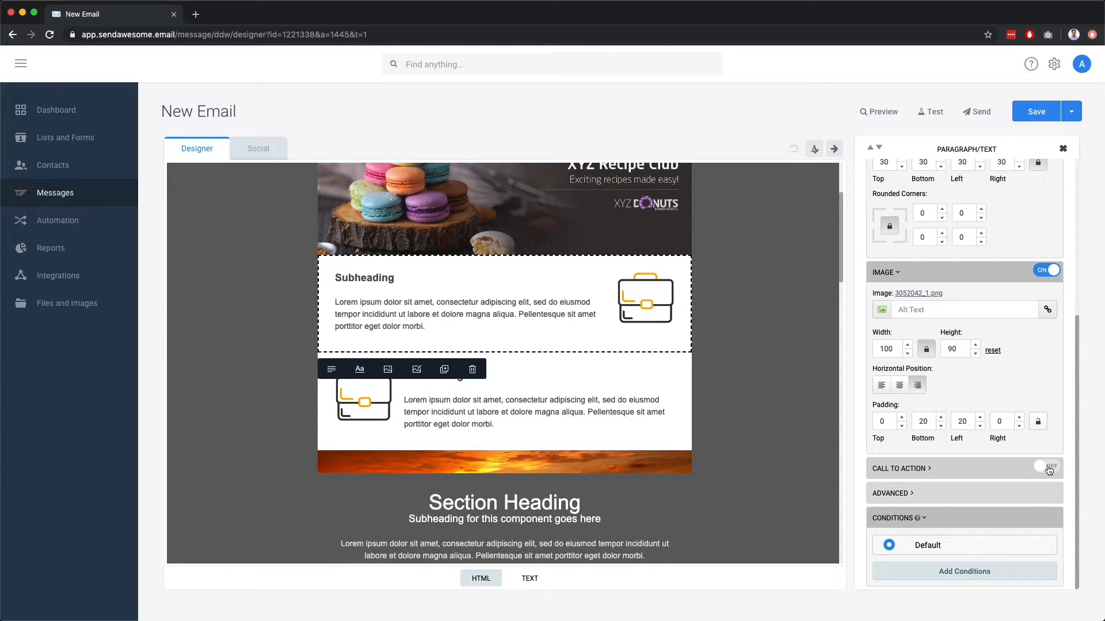
left_click(365, 282)
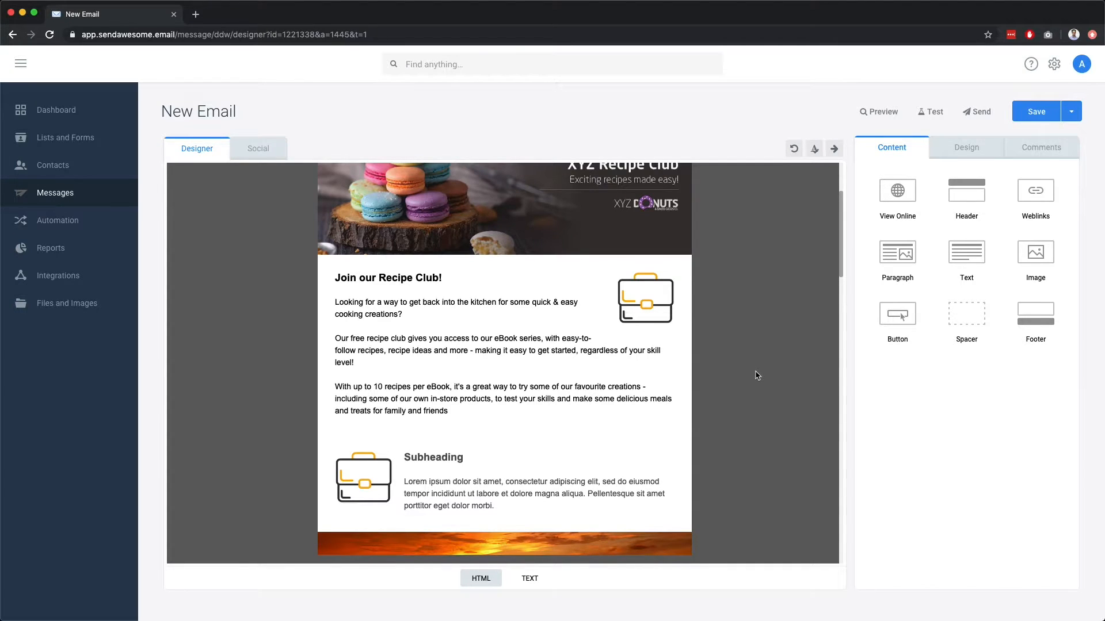
Duplicate the "Join our Recipe Club!" paragraph and place the copy beside the original as a second column
left_click(534, 371)
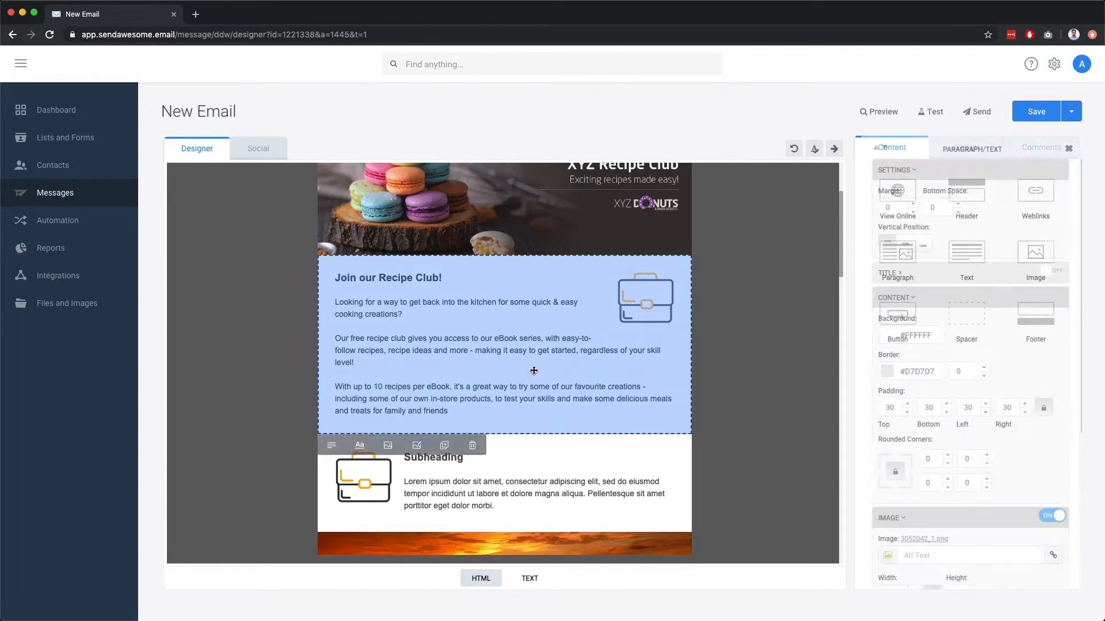
left_click(444, 451)
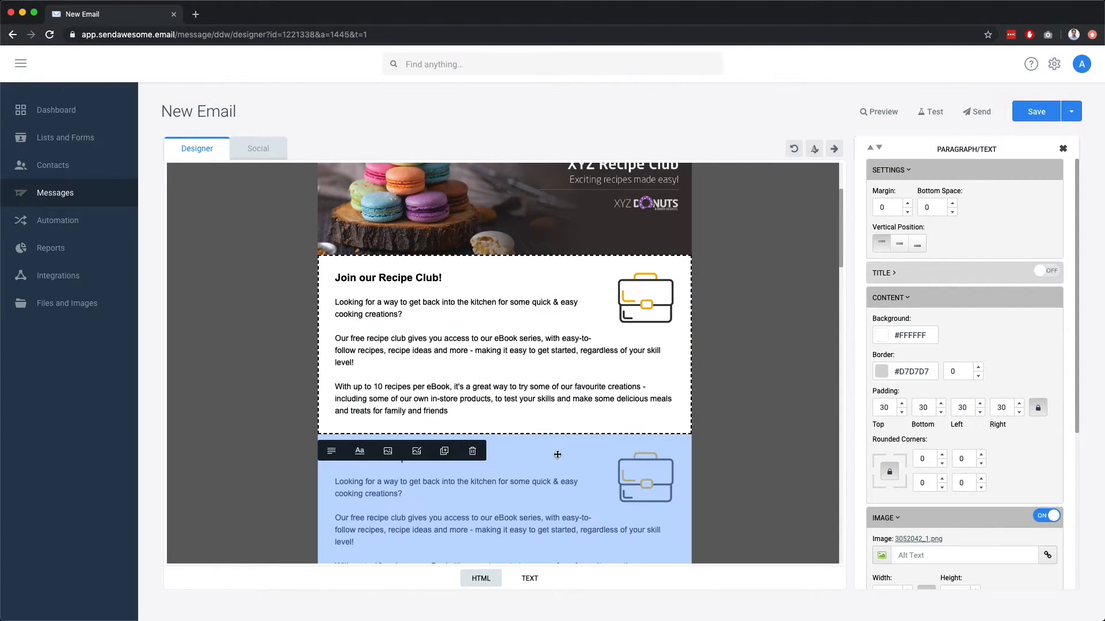
left_click(724, 435)
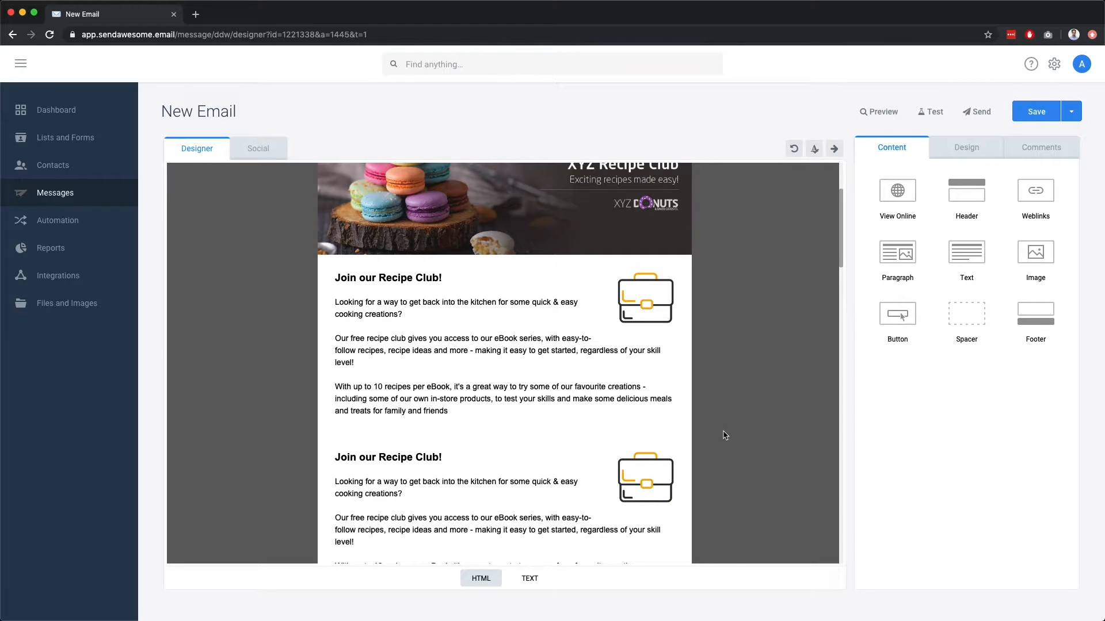
scroll(724, 435, "down", 2)
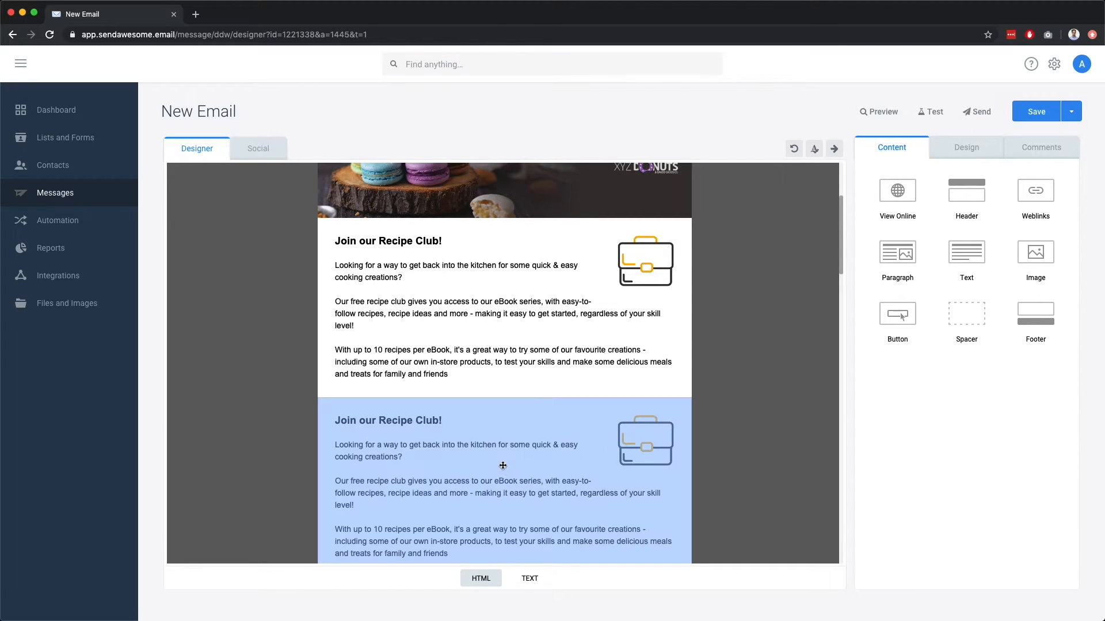
left_click_drag(440, 473, 633, 337)
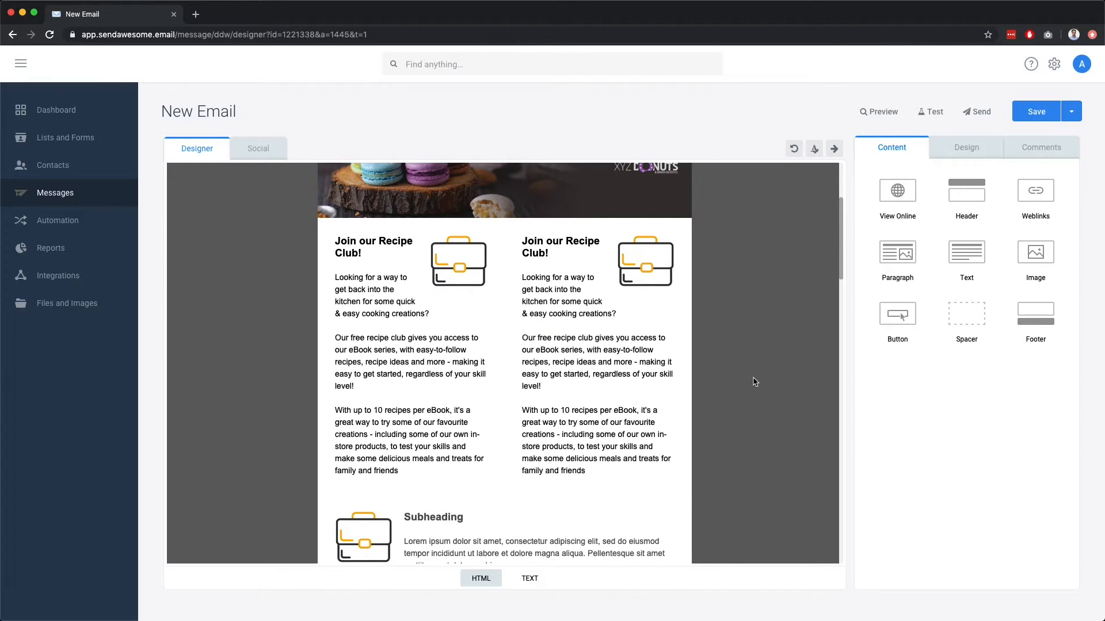
Delete the duplicated "Join our Recipe Club!" paragraph in the second column
left_click(638, 382)
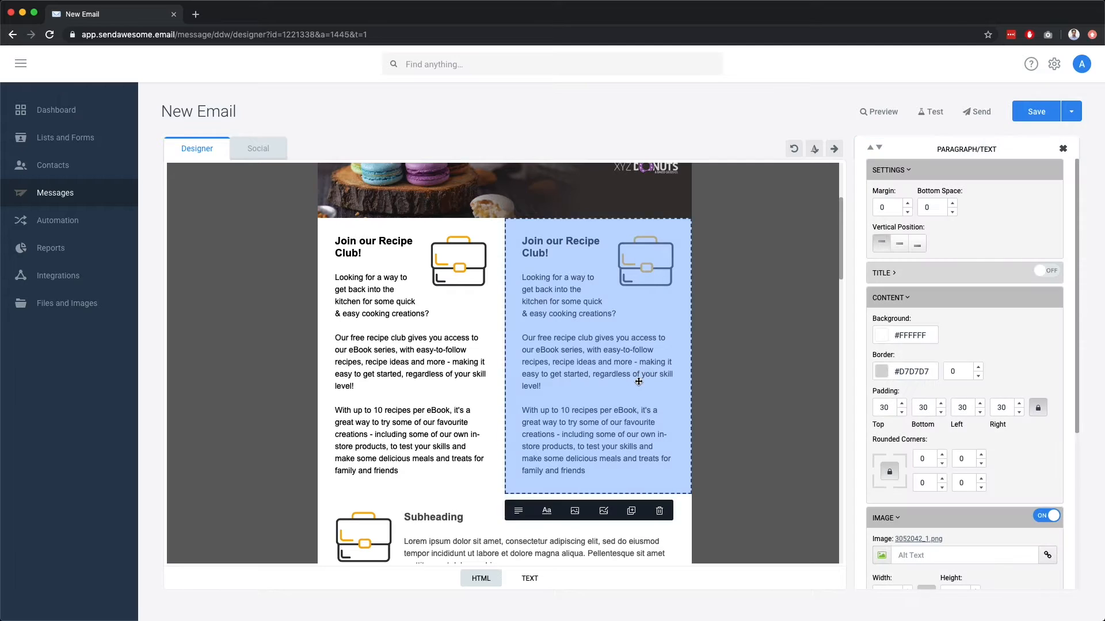
left_click(659, 511)
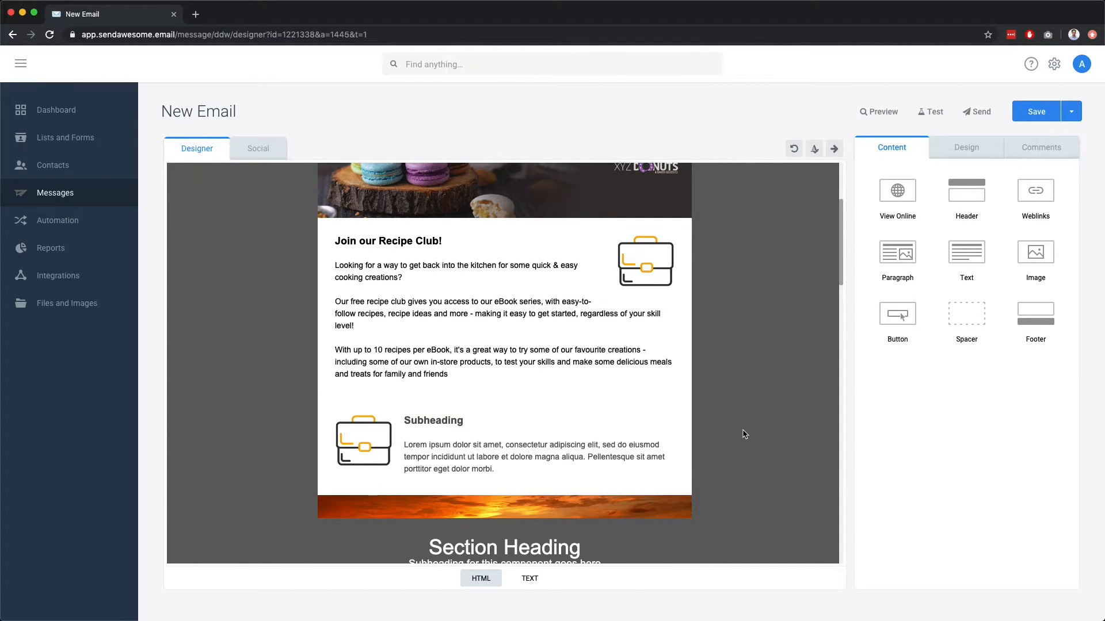
Delete the Subheading paragraph with the briefcase image below the recipe club text
scroll(744, 435, "down", 3)
scroll(744, 434, "down", 1)
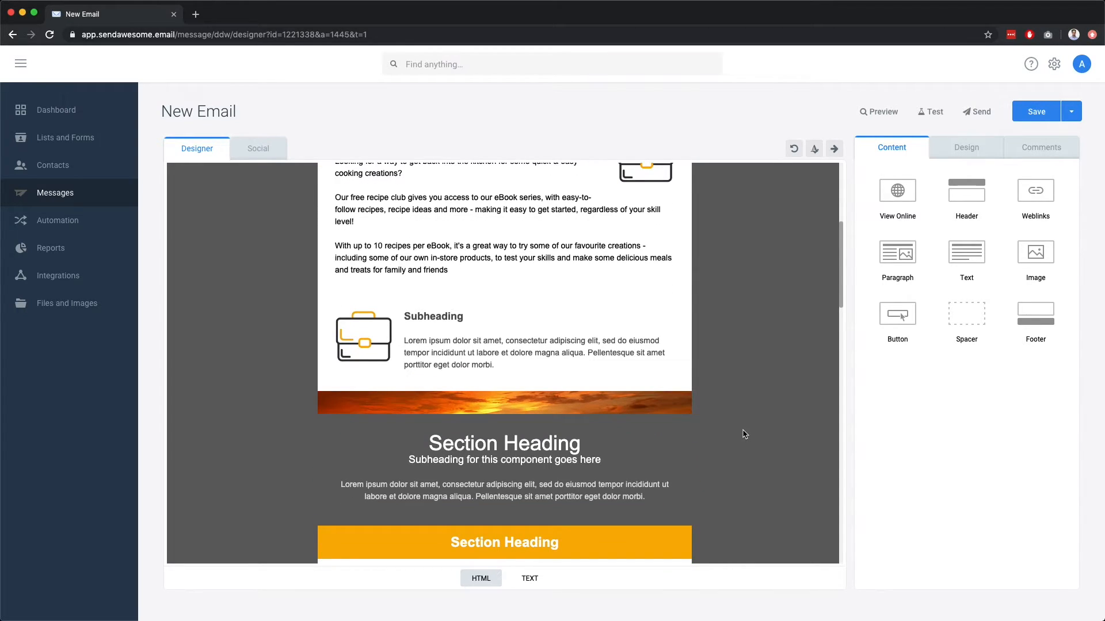
left_click(553, 344)
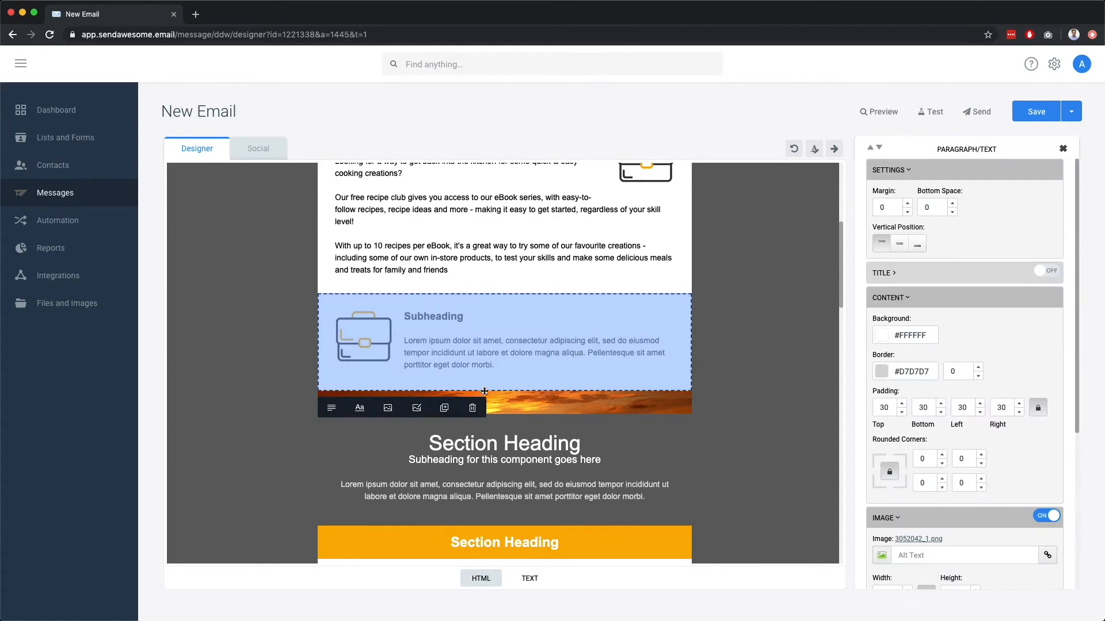
left_click(472, 408)
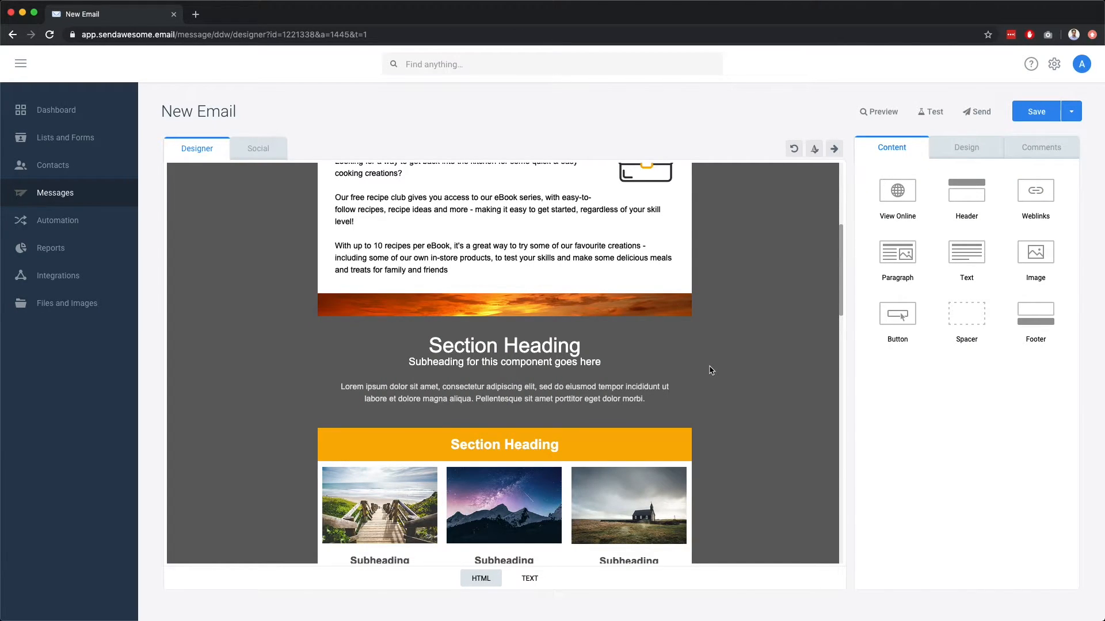
Replace the sunset strip below the recipe club paragraph with spacer_donuts3.jpeg from the XYZ Spacers folder
left_click(649, 311)
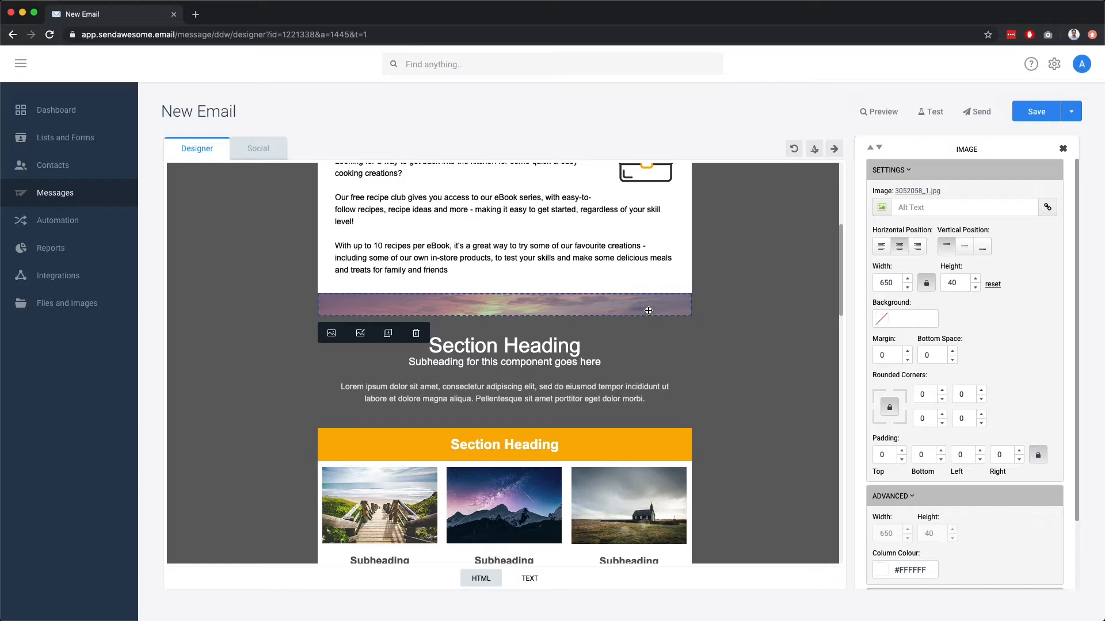
double_click(648, 311)
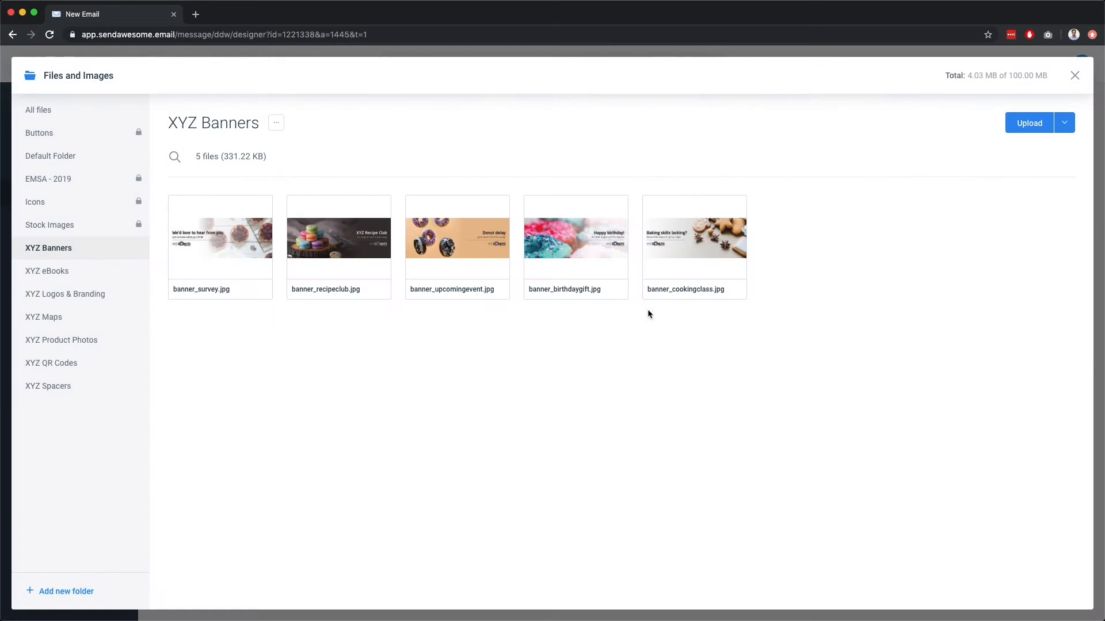
left_click(25, 389)
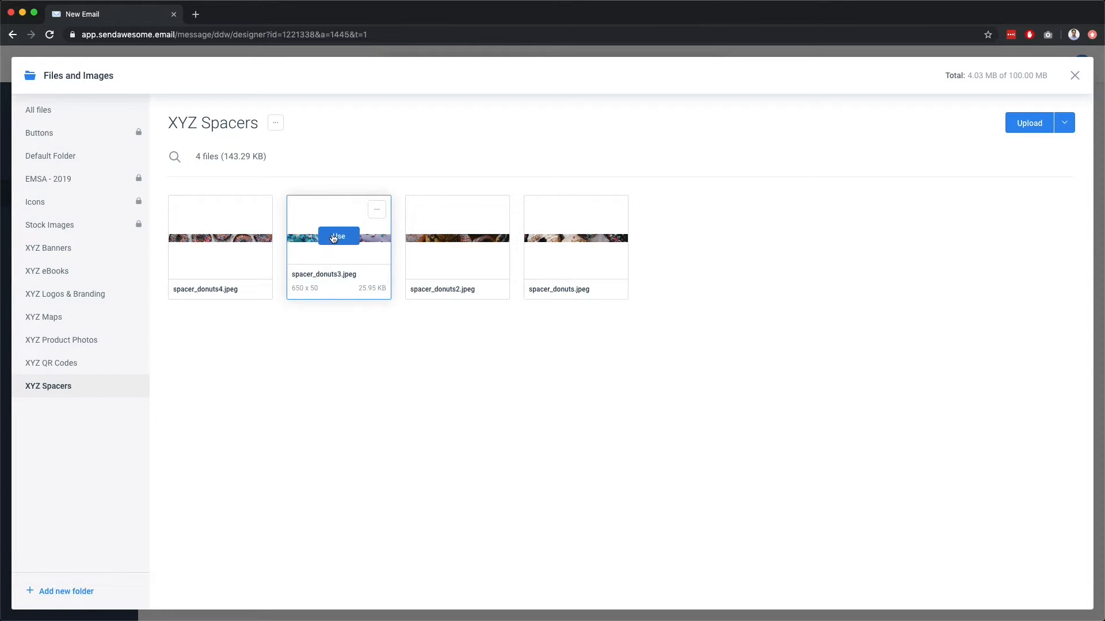
left_click(333, 238)
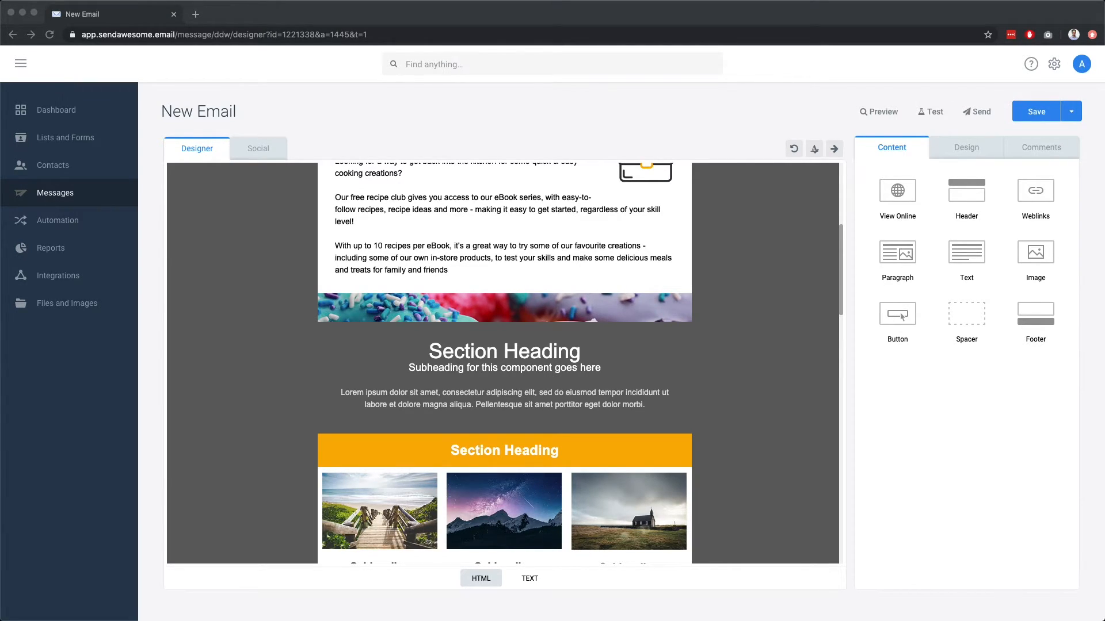
left_click(725, 424)
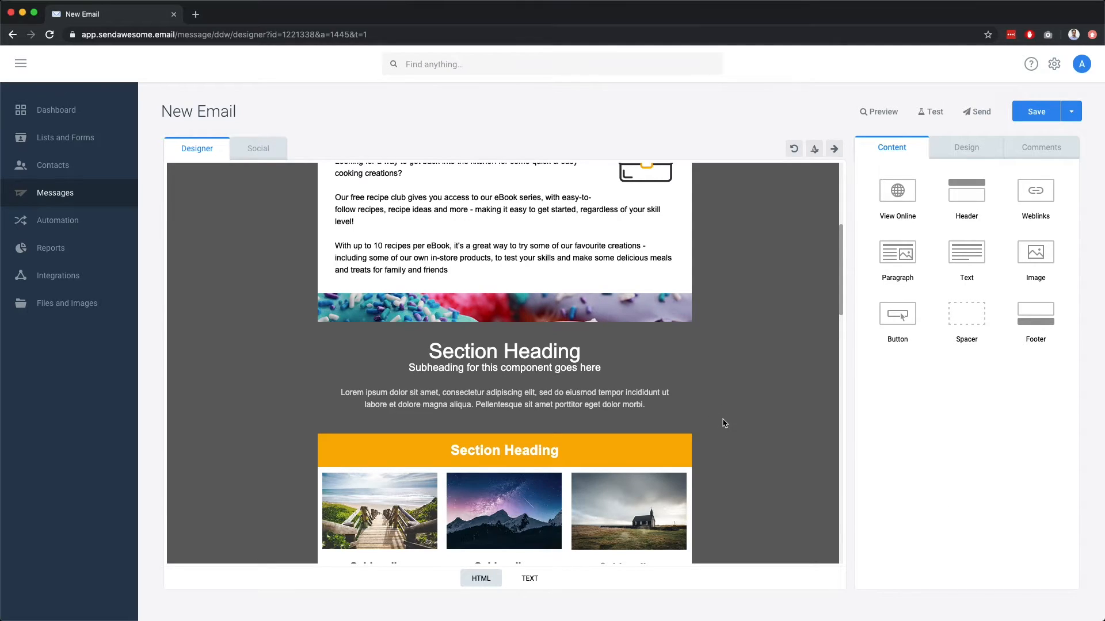
Replace the section text with the heading "Cooking Made Simple", the subheading "Easy-to-follow recipes that make cooking fun" and a recipe club description
left_click(510, 352)
left_click_drag(582, 352, 432, 354)
type("Cooking Made Simple")
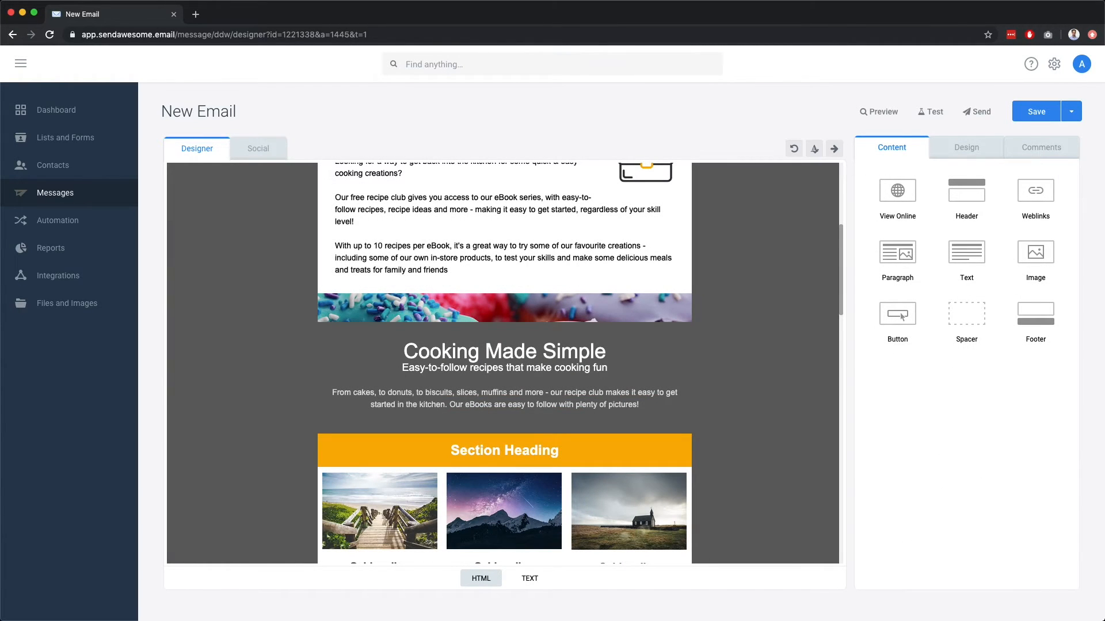
Delete the orange Section Heading bar below the "Cooking Made Simple" section
left_click_drag(840, 304, 840, 340)
left_click(597, 304)
left_click(416, 334)
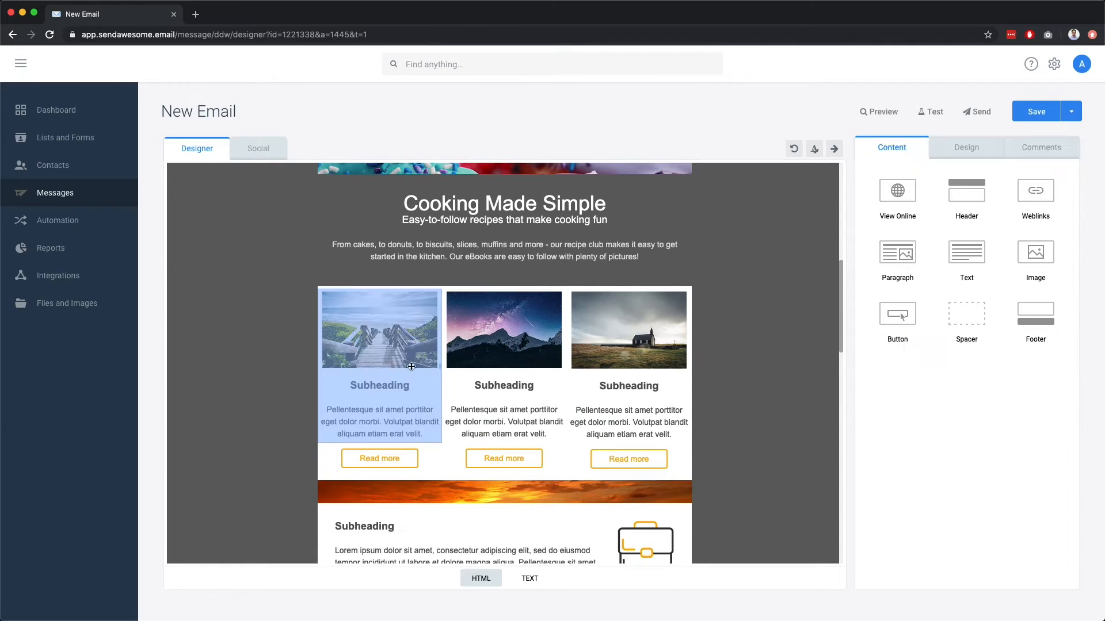
Delete the three side-by-side Subheading paragraphs with the boardwalk, mountain and church photos
left_click(410, 361)
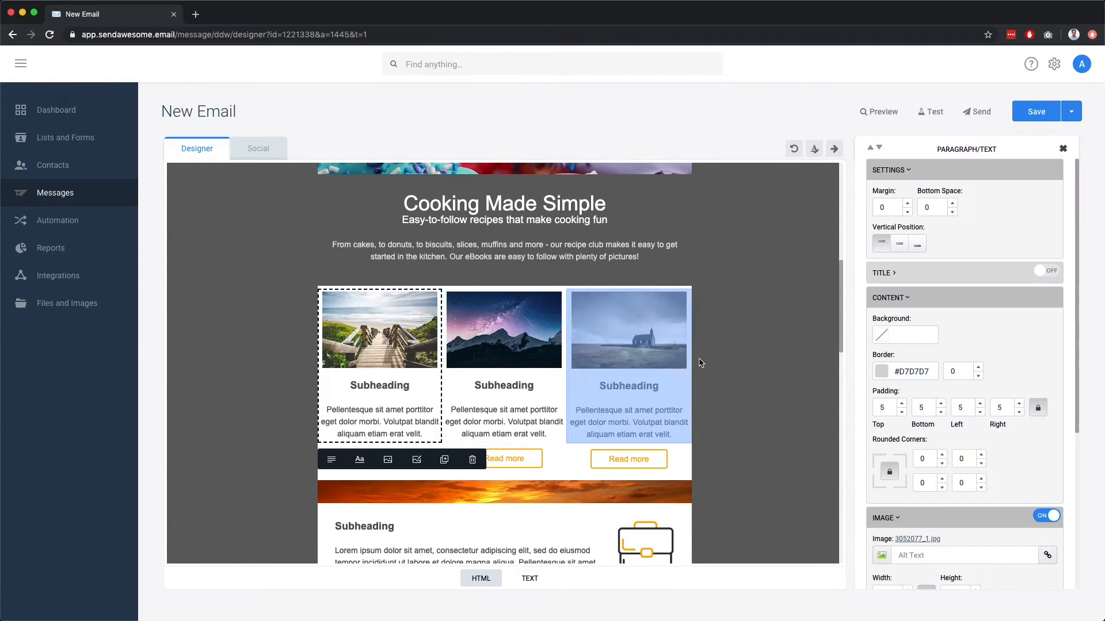
left_click(473, 461)
left_click(484, 430)
left_click(597, 460)
left_click(633, 414)
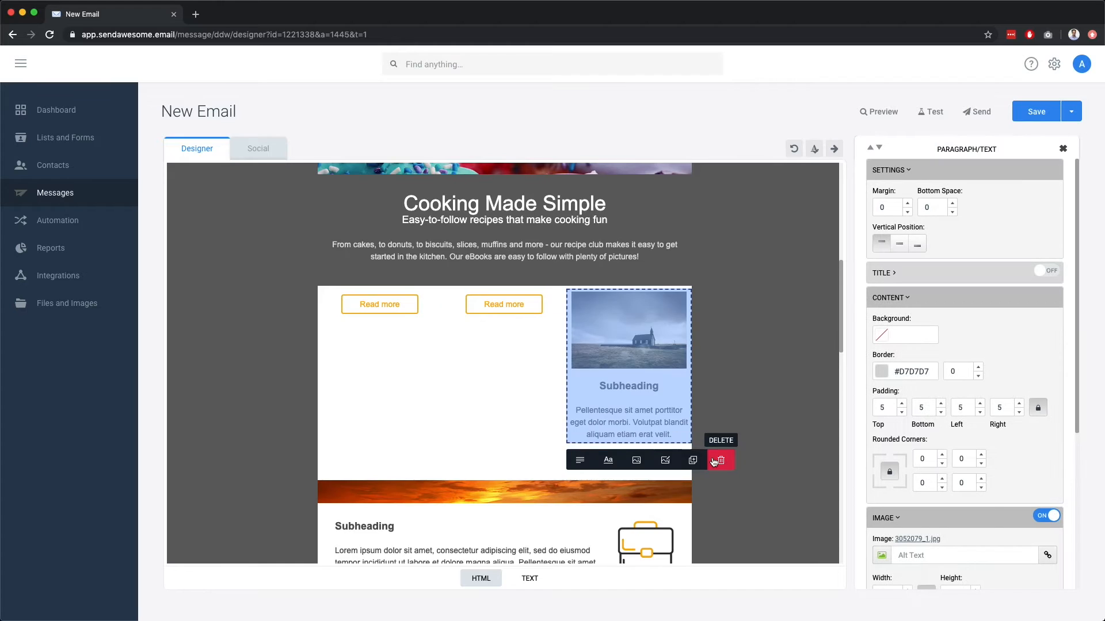
left_click(720, 461)
Delete the Read more buttons, the "Latest travel video" image and the Subheading paragraph directly below it
left_click(377, 306)
left_click(360, 335)
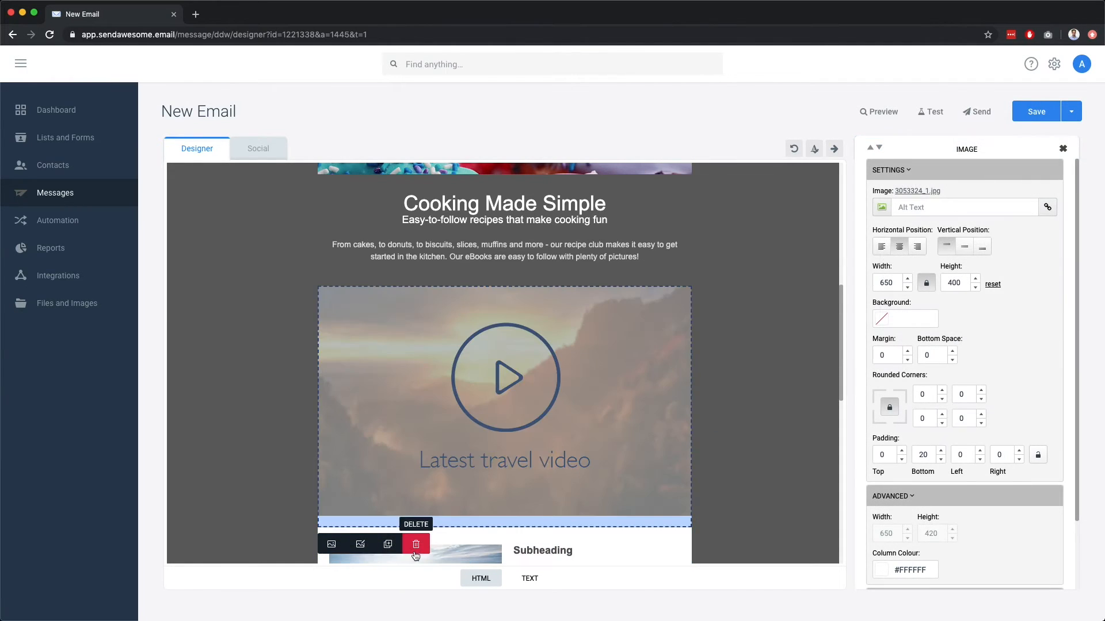
left_click(416, 555)
left_click(575, 331)
left_click(473, 464)
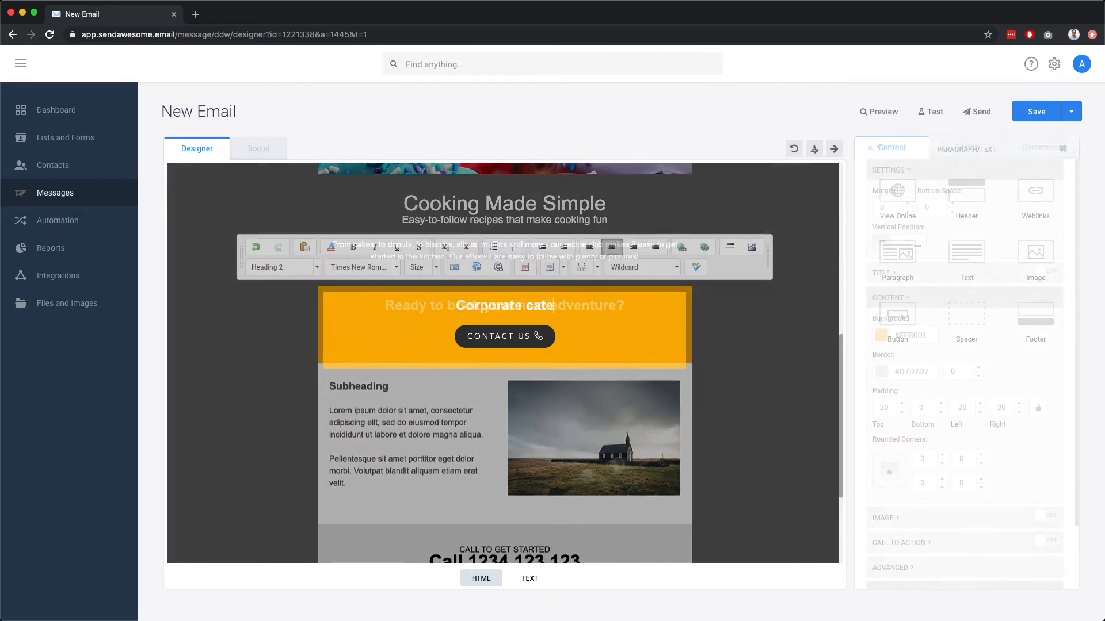
type("ring now available")
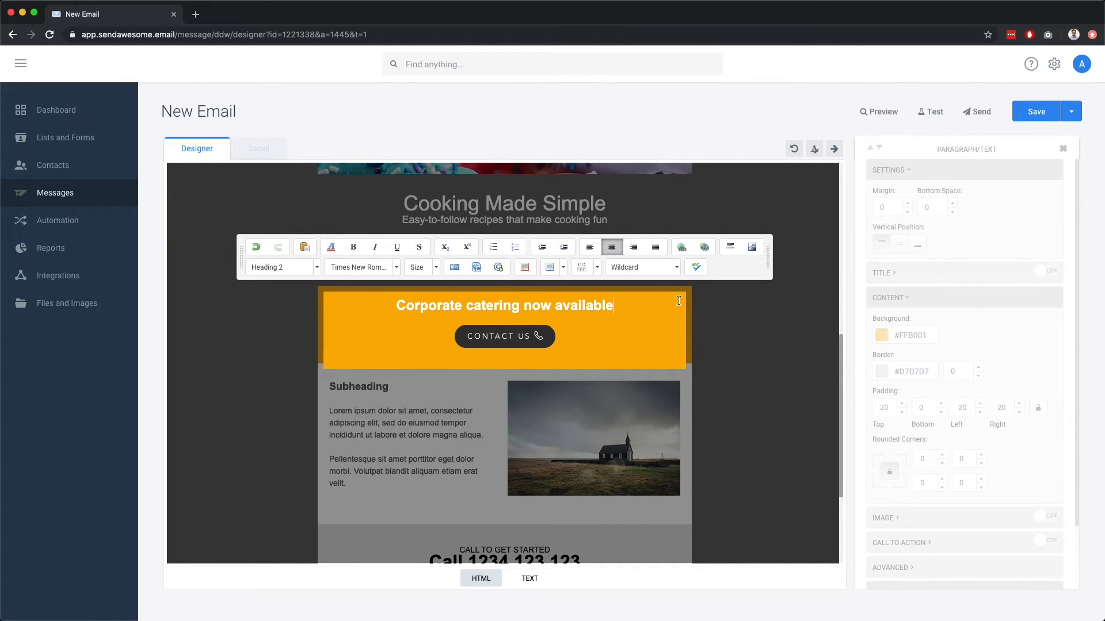
left_click(514, 340)
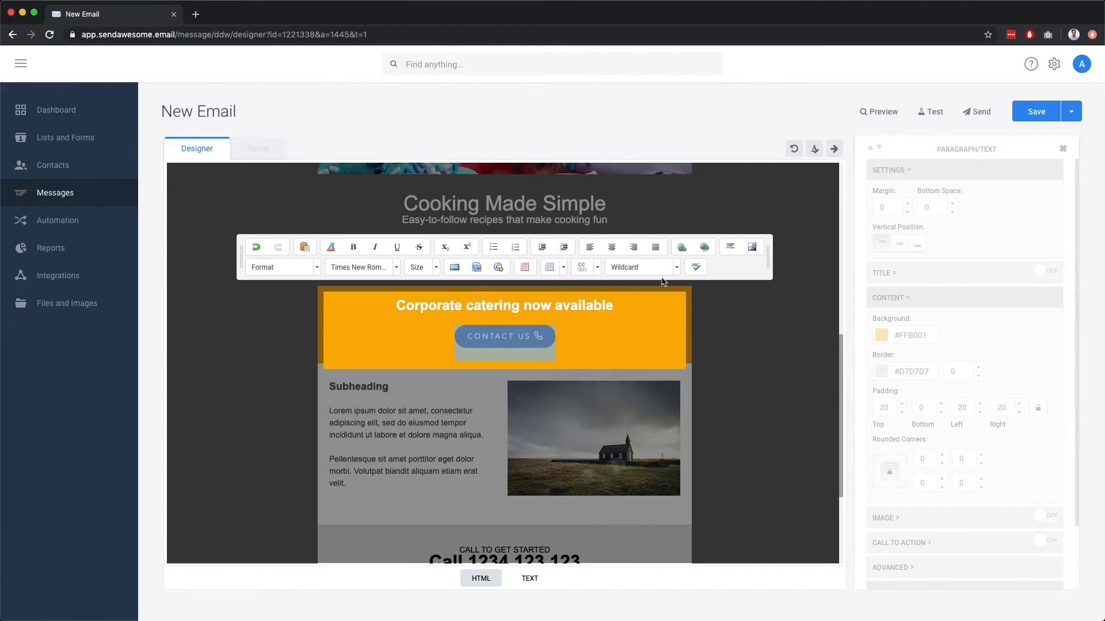
left_click(681, 249)
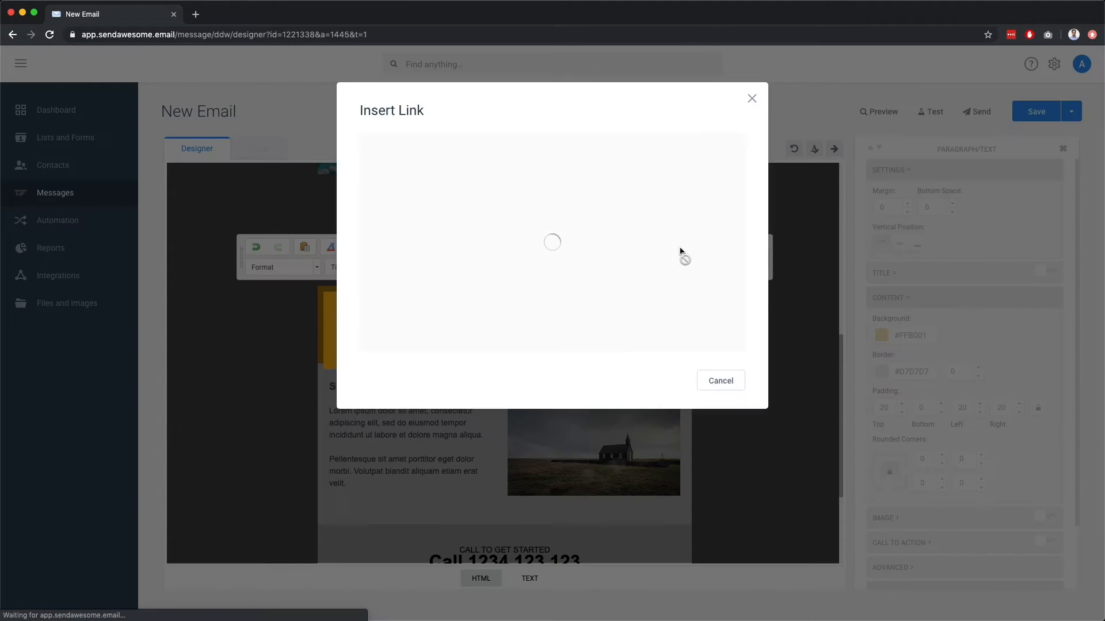
left_click(609, 171)
type("https://xyz.donuts/contact/")
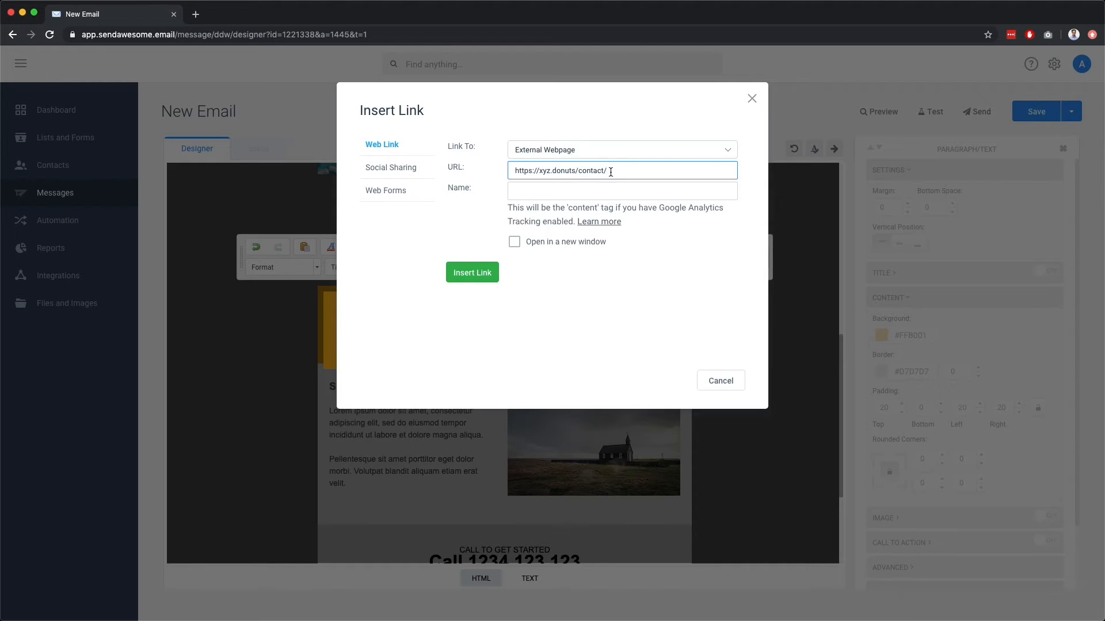
left_click(472, 272)
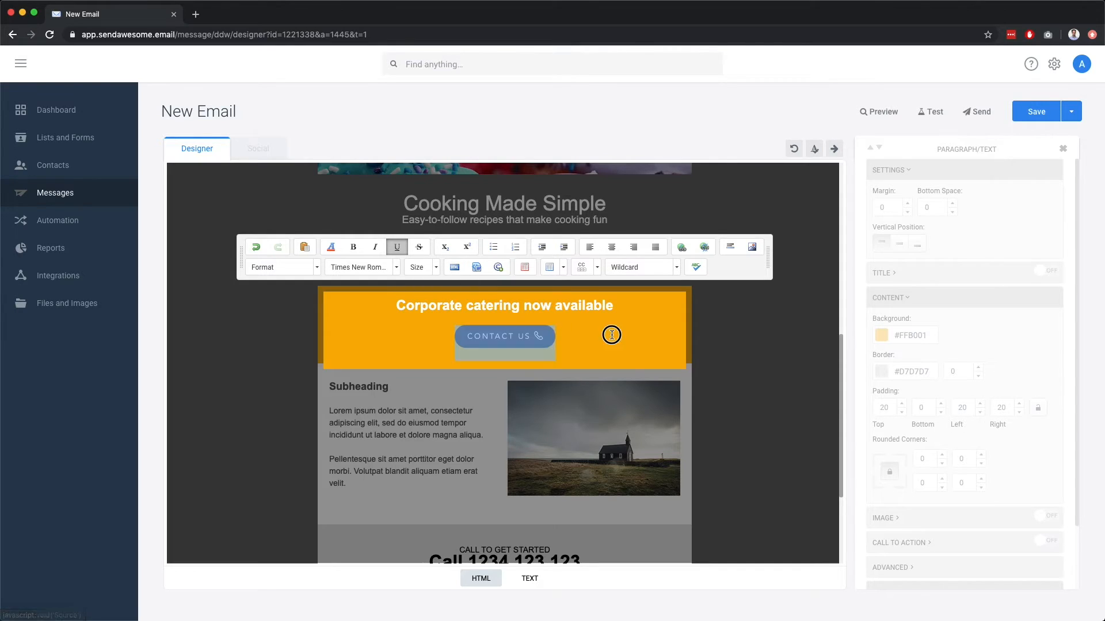
left_click(784, 332)
Set the background of the corporate catering block to the purple from the recent colours
left_click(636, 316)
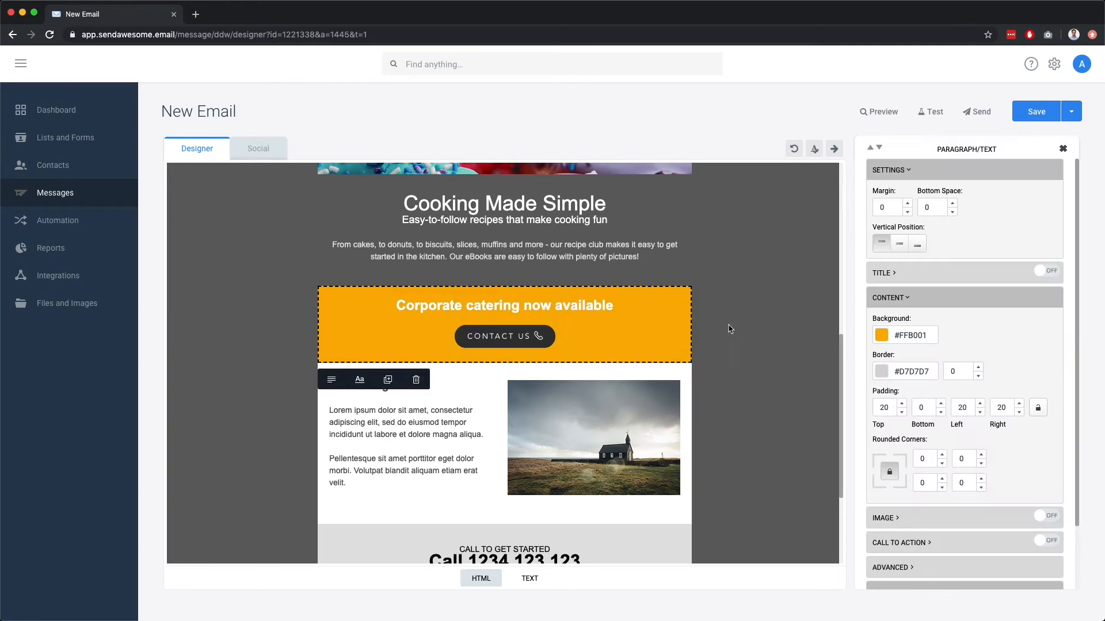
left_click(883, 339)
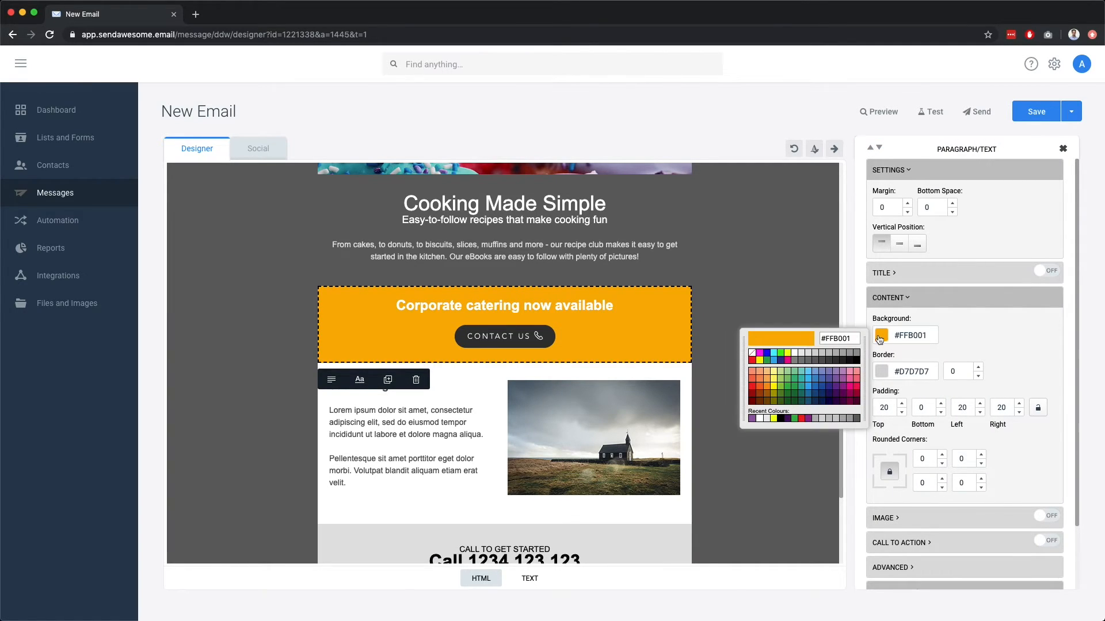
left_click(752, 423)
left_click(734, 444)
Delete the Subheading paragraph with the church photo below the corporate catering block
scroll(734, 444, "down", 2)
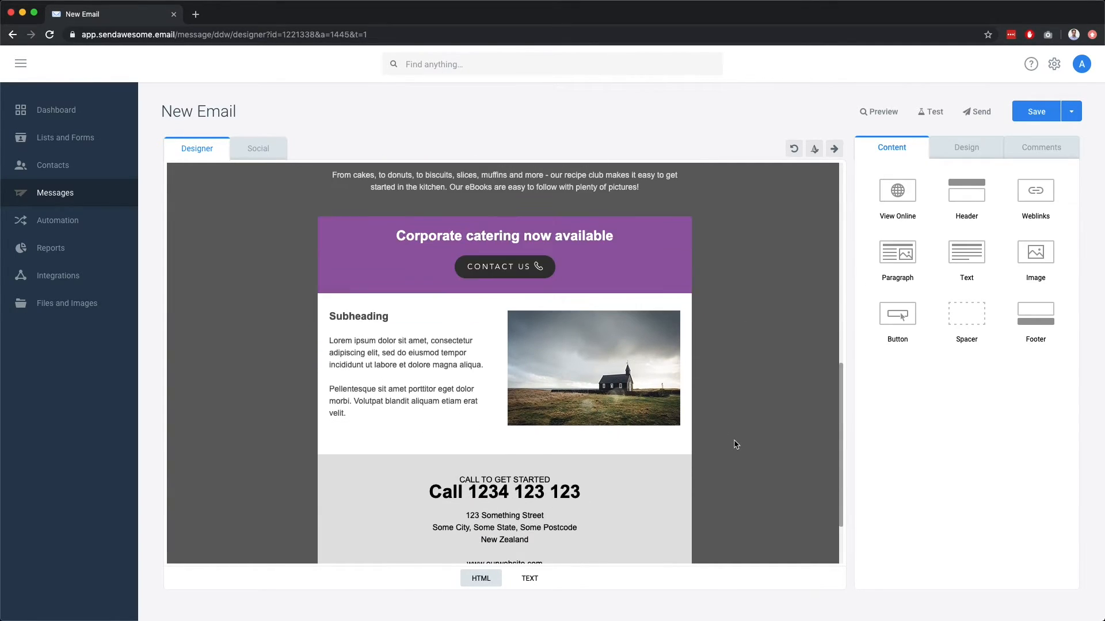
scroll(735, 444, "down", 1)
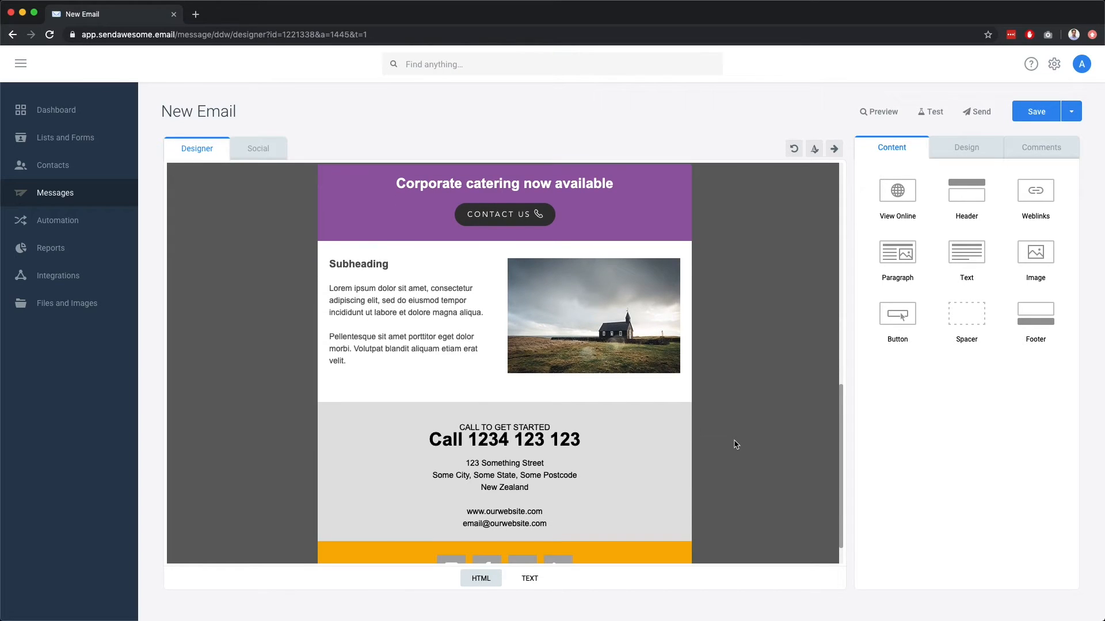
left_click(469, 343)
left_click(472, 420)
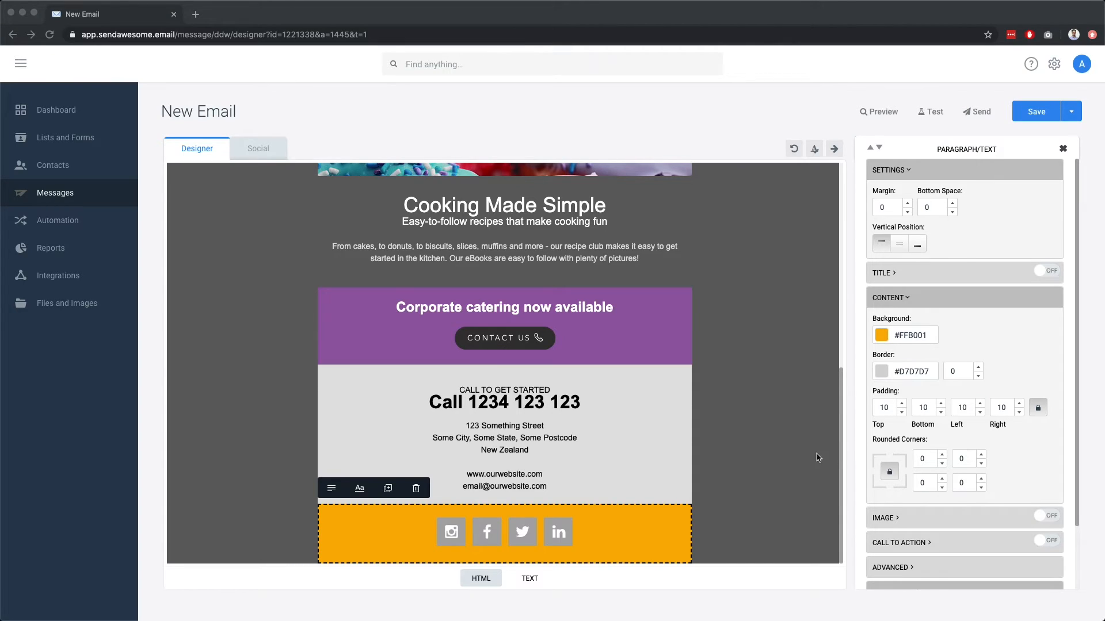
Set the background of the social media icons block to the purple from the recent colours
left_click(881, 339)
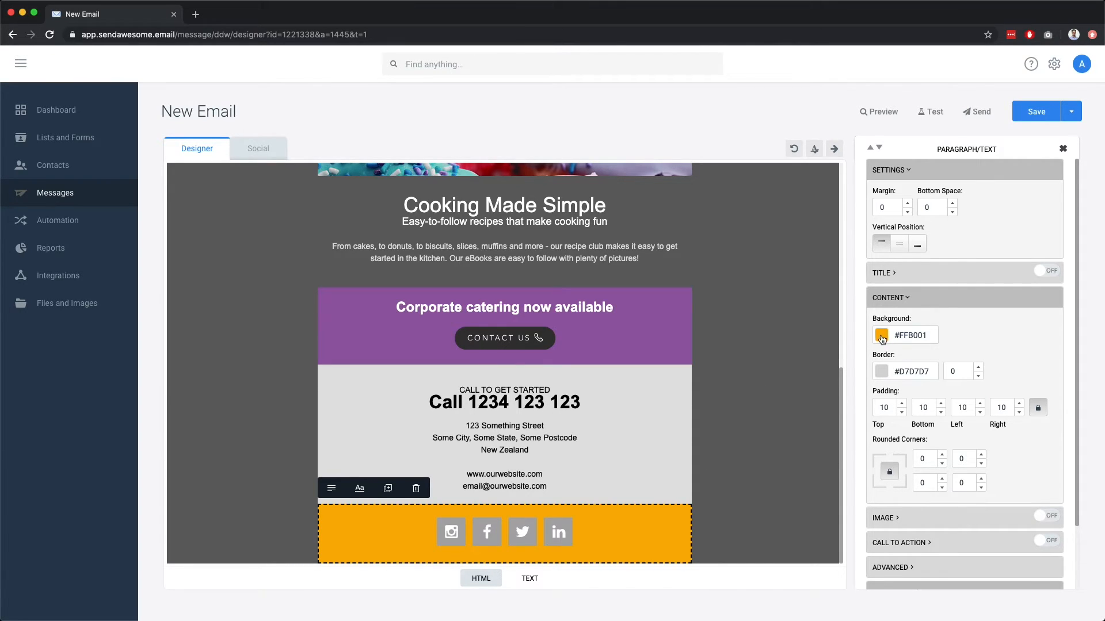
left_click(882, 340)
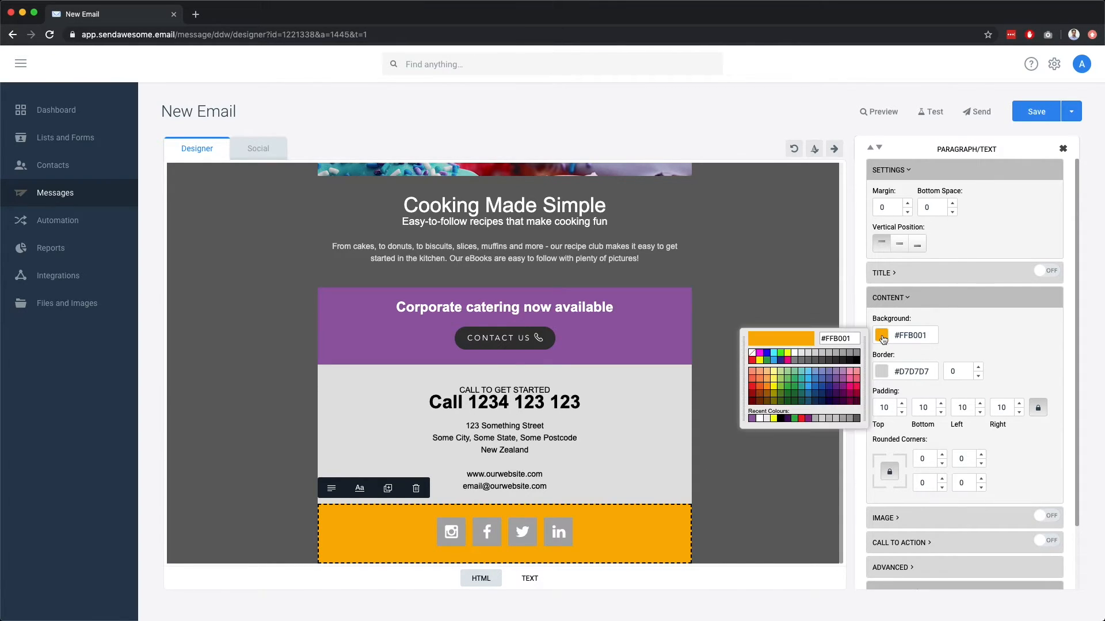
left_click(751, 419)
left_click(742, 407)
Add a footer below the social icons block and replace its placeholder logo with logo_xyzdonuts-300px.png from the XYZ Logos & Branding folder
left_click_drag(1036, 316, 586, 539)
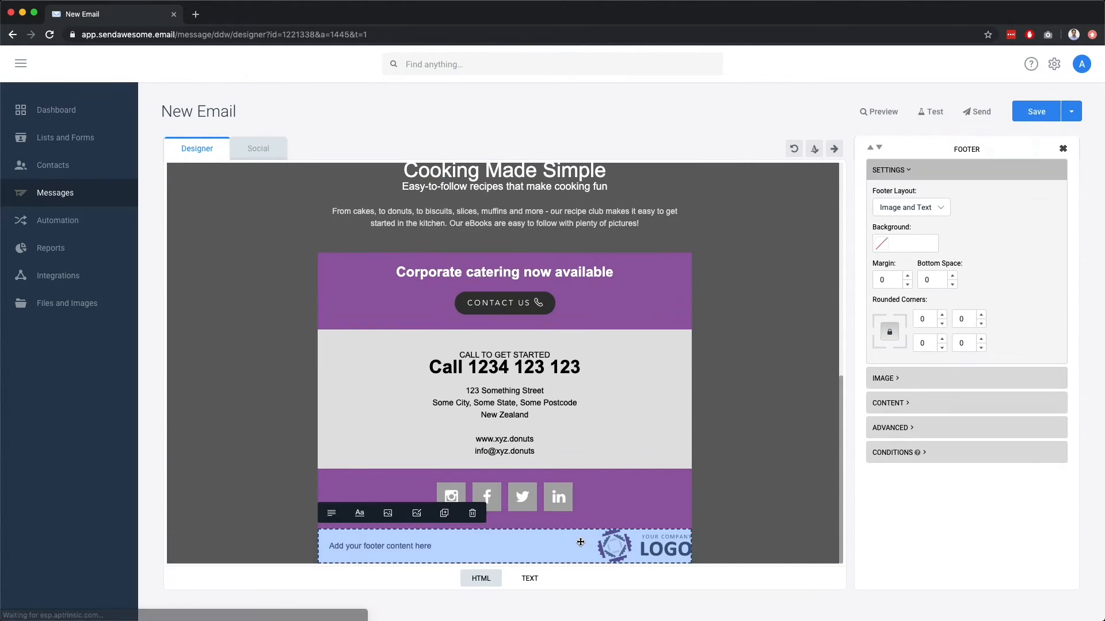
left_click(629, 543)
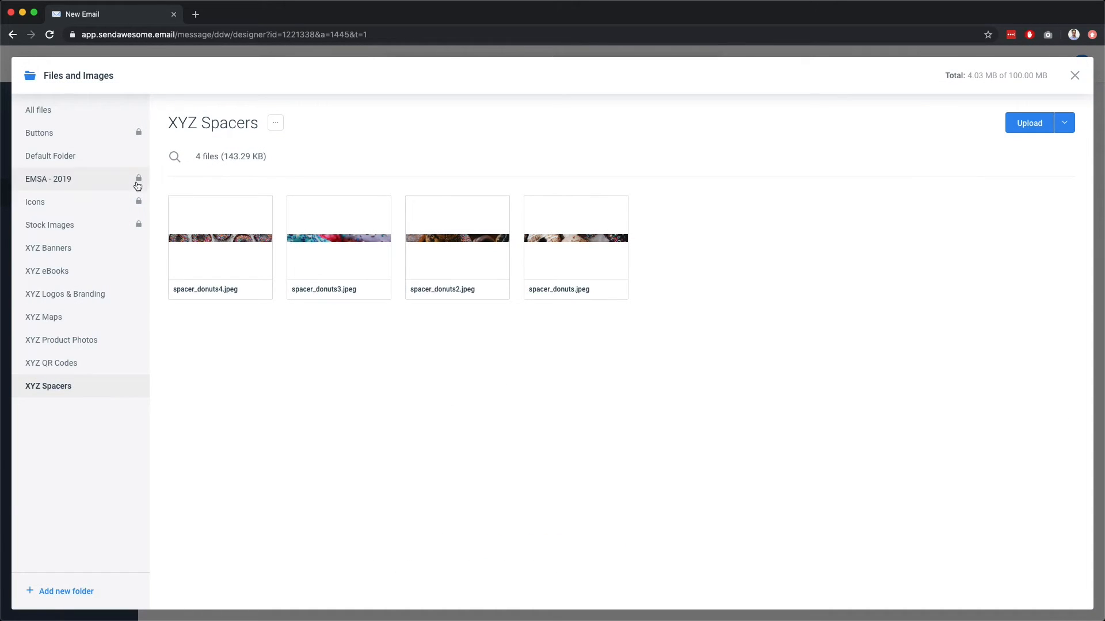
left_click(46, 294)
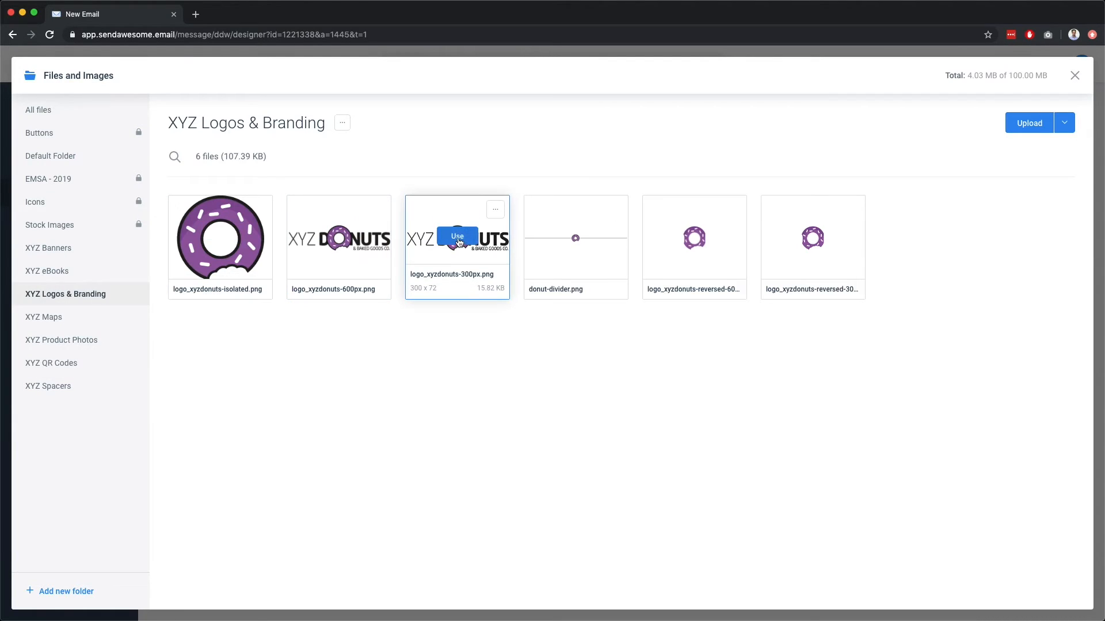
left_click(456, 239)
Set the footer logo's width to 200 with the proportions locked
left_click(886, 378)
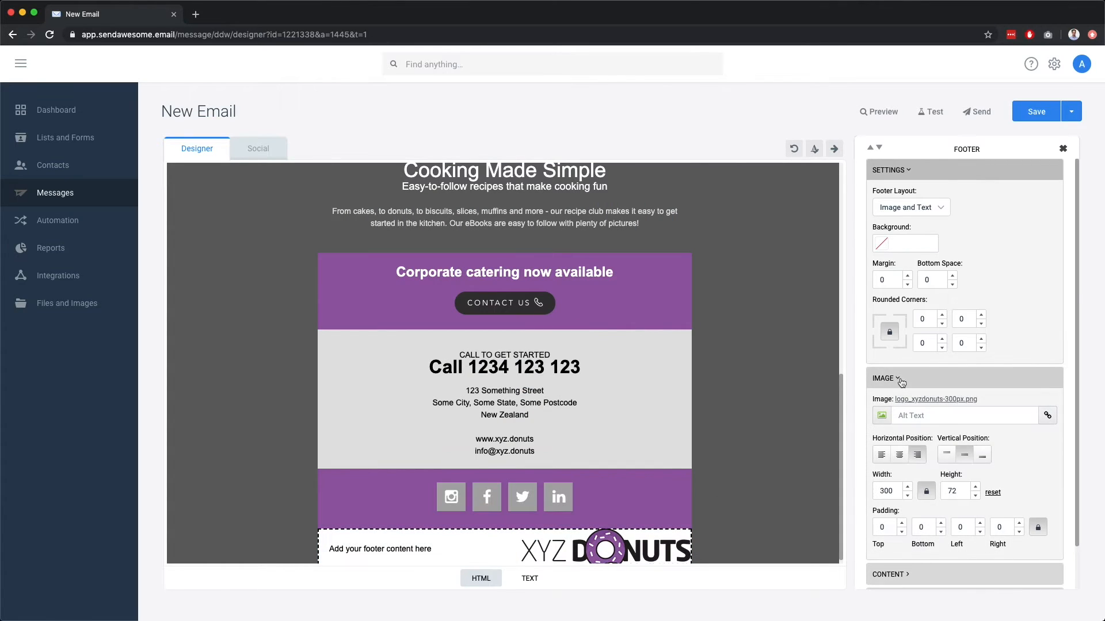
double_click(882, 491)
type("200")
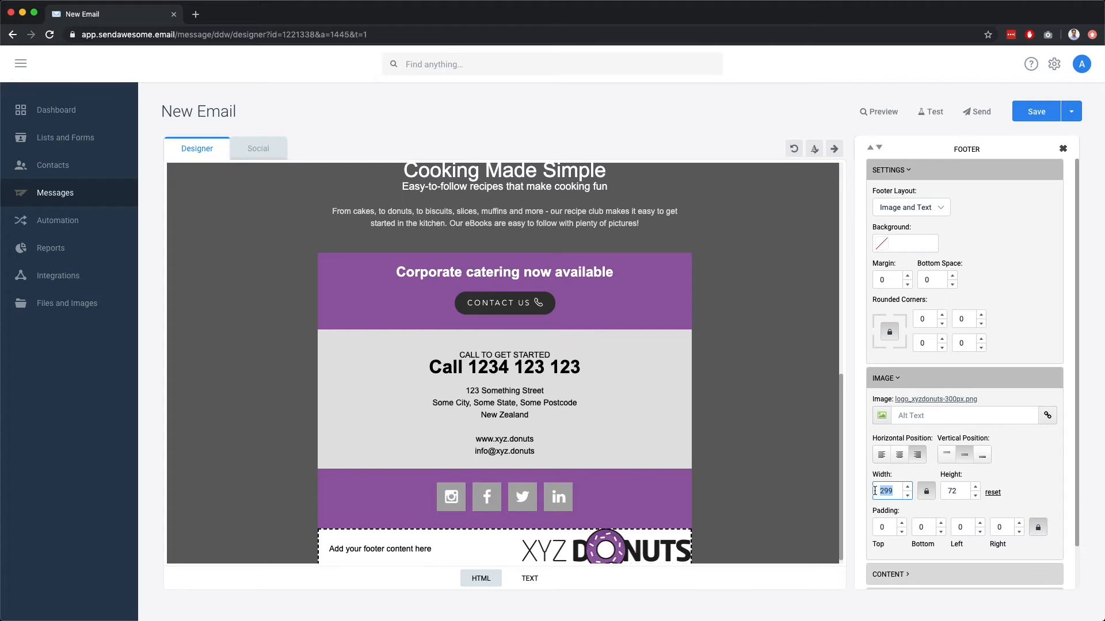
key("Tab")
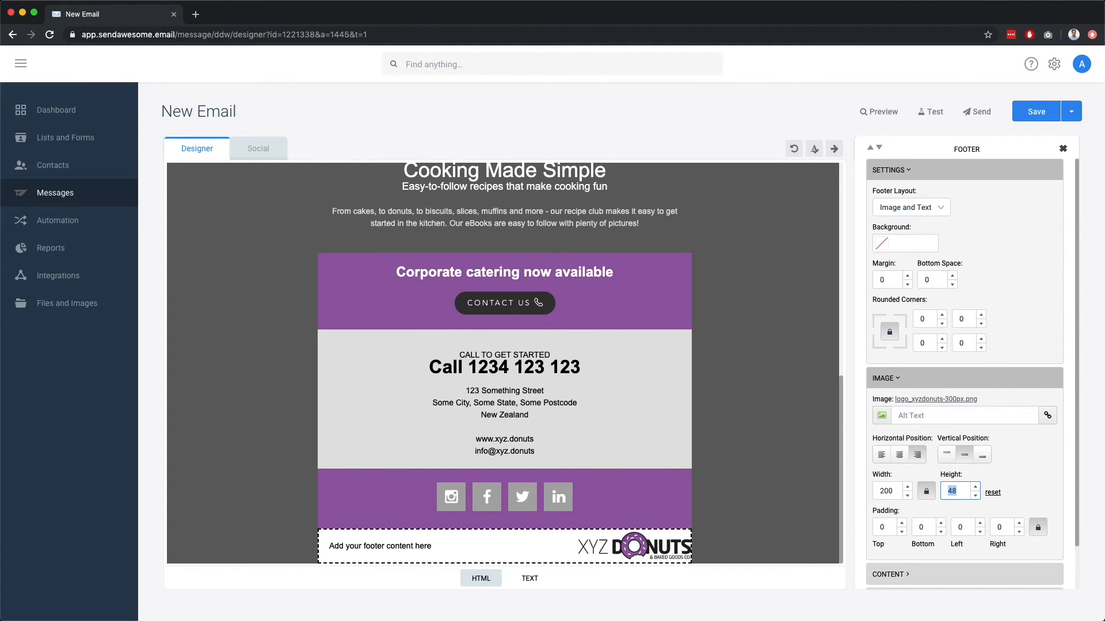
Replace the footer's placeholder text with "XYZ Donuts & Baked Goods Co."
left_click(419, 545)
left_click_drag(432, 546, 328, 545)
type("XYZ Donuts & Baked Goods Co.")
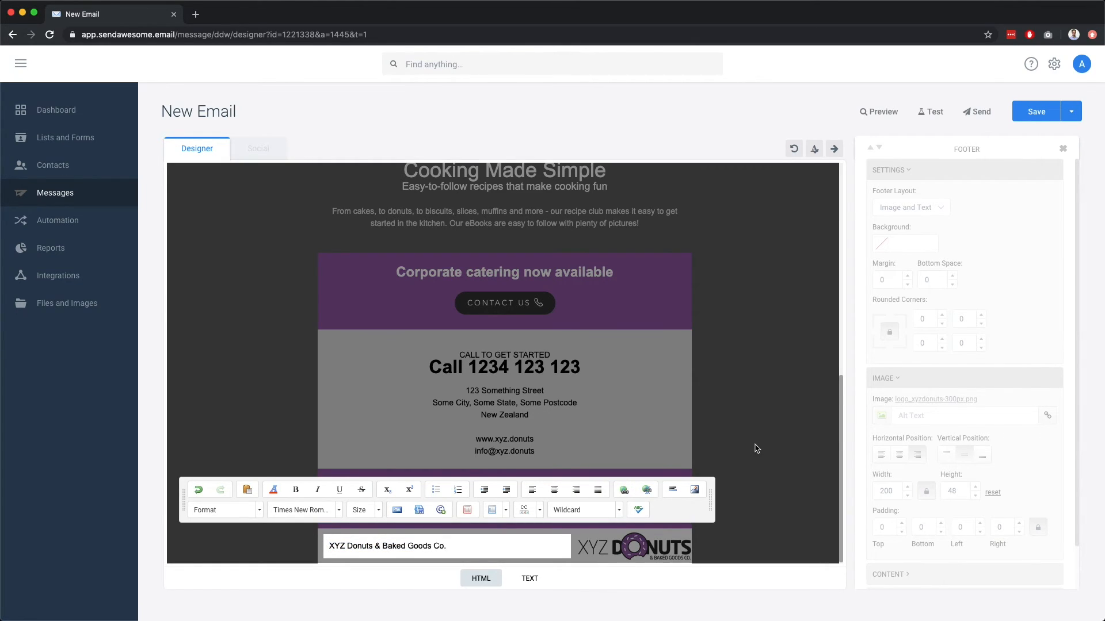
left_click(757, 449)
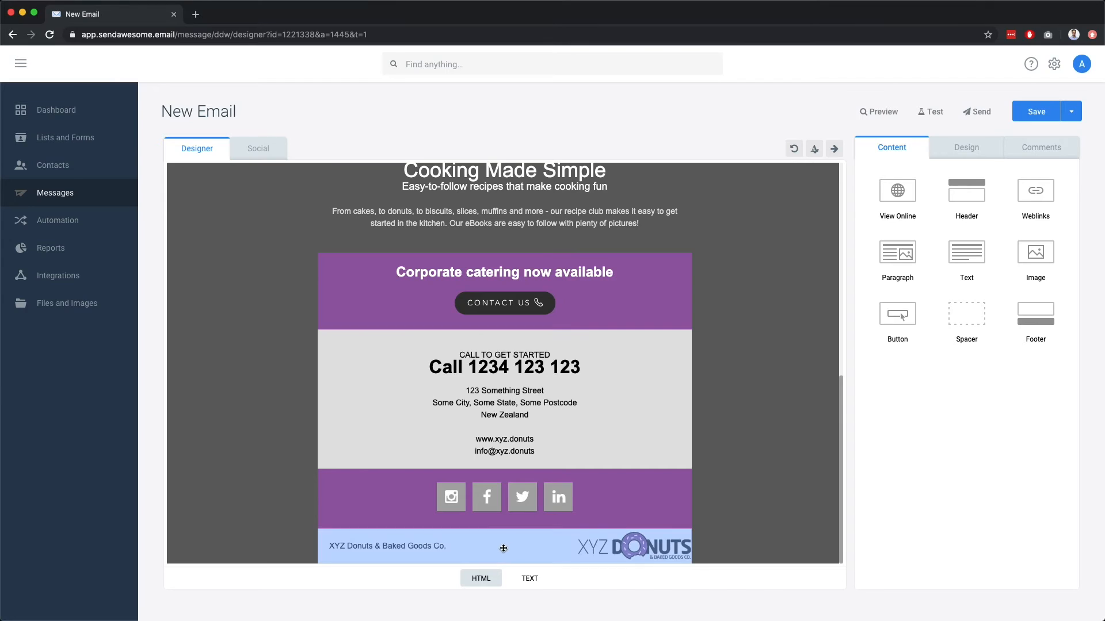
Set the footer's background to the dark grey #626262 from the recent colours
left_click(540, 545)
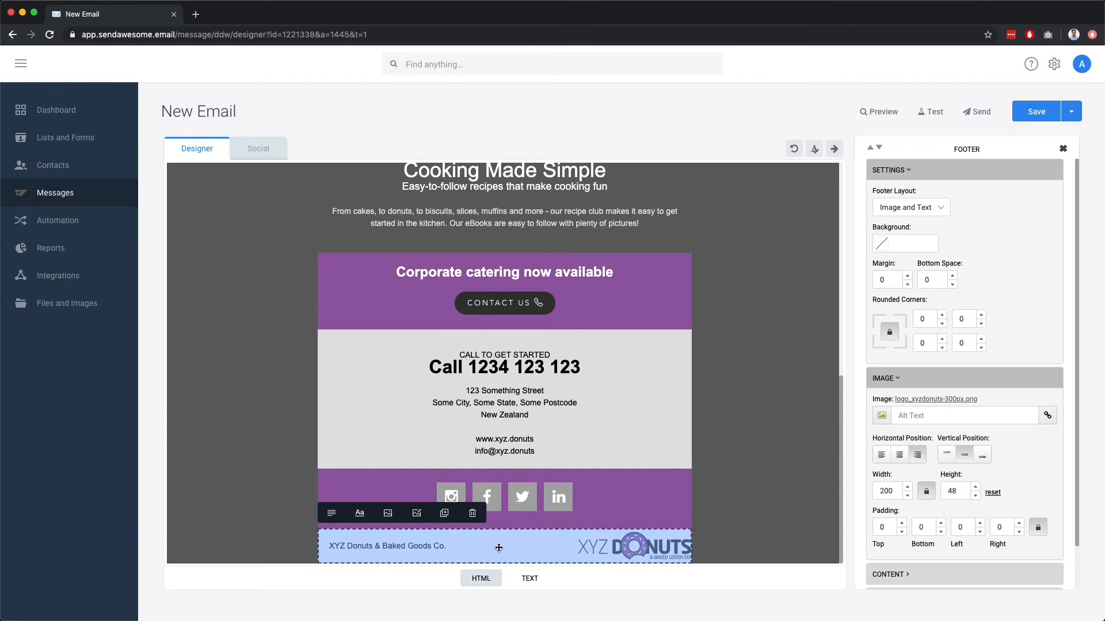
left_click(886, 246)
left_click(857, 330)
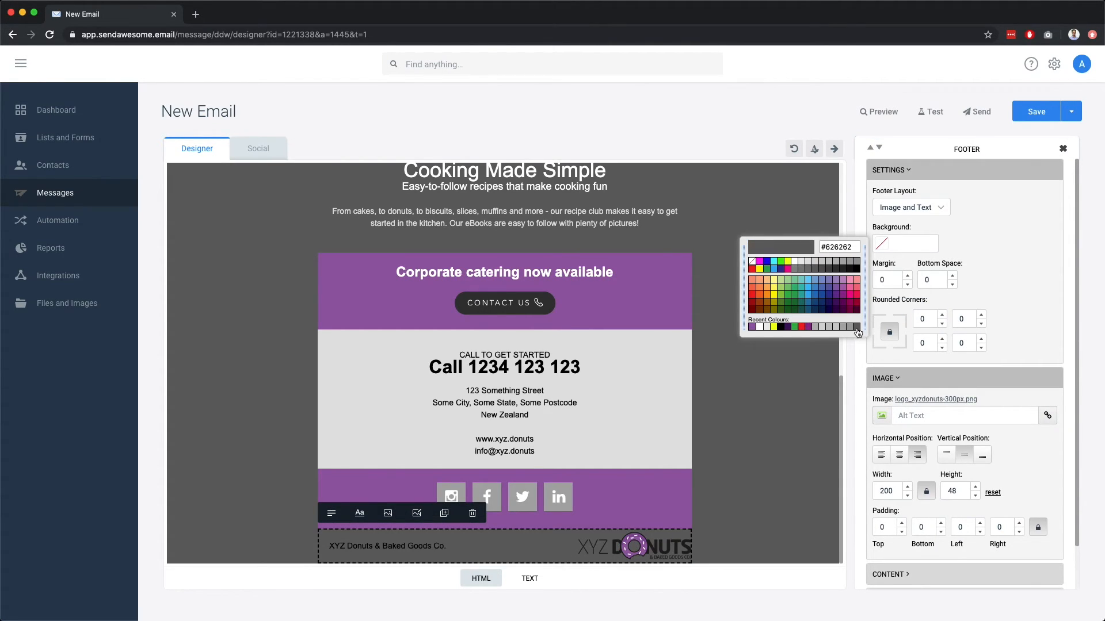
left_click(784, 429)
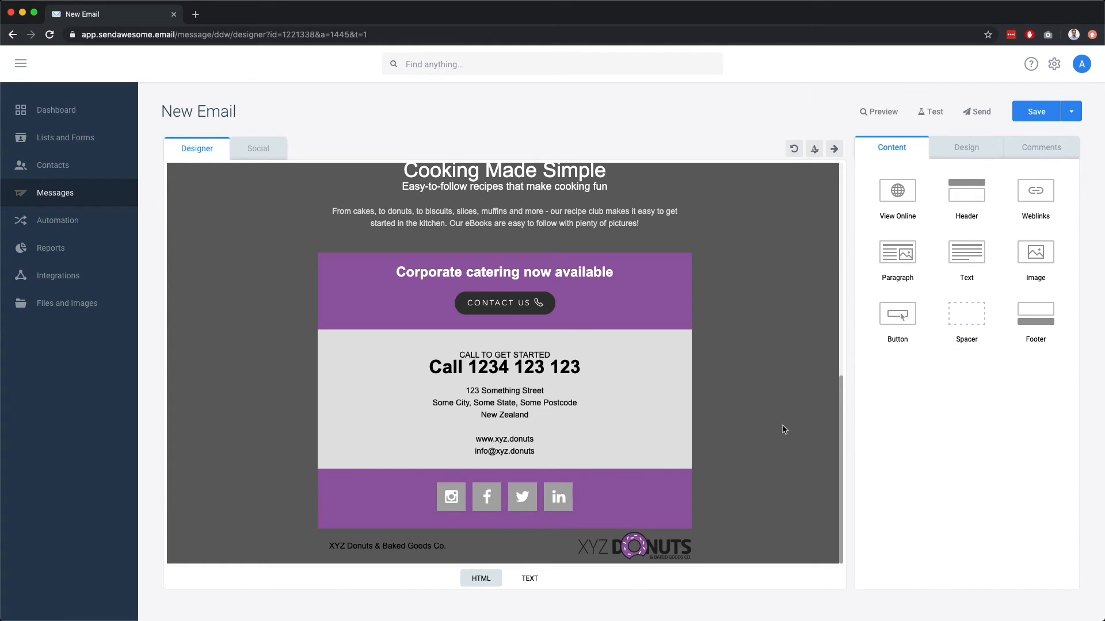
Save the message as "Recipe club EDM" with the subject "Ready to join the club?" in the Training Videos folder
left_click(1027, 117)
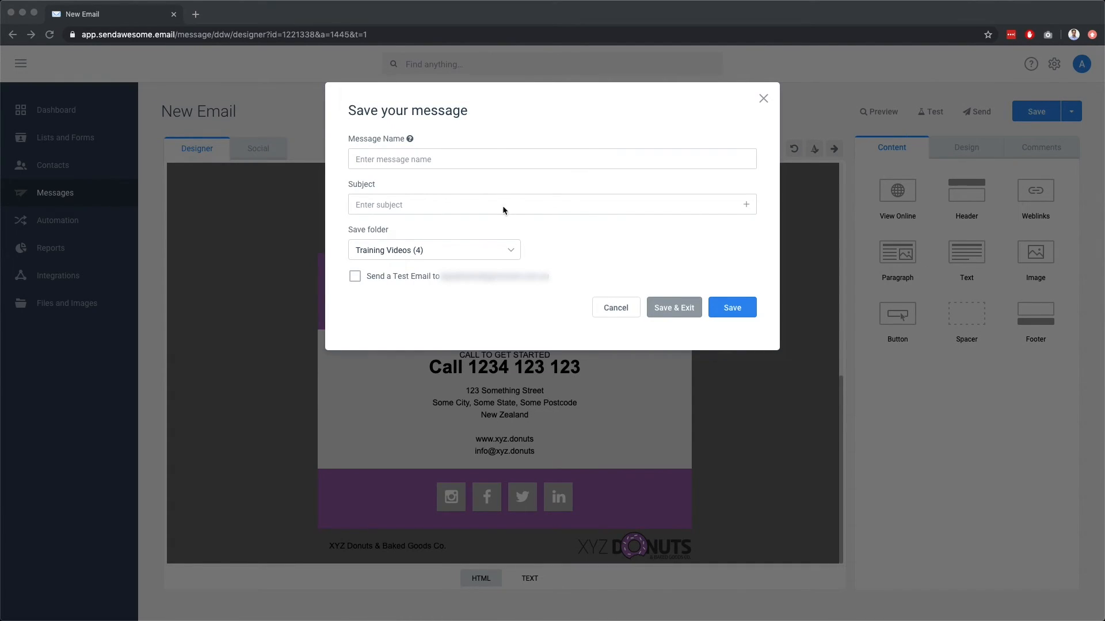
left_click(452, 161)
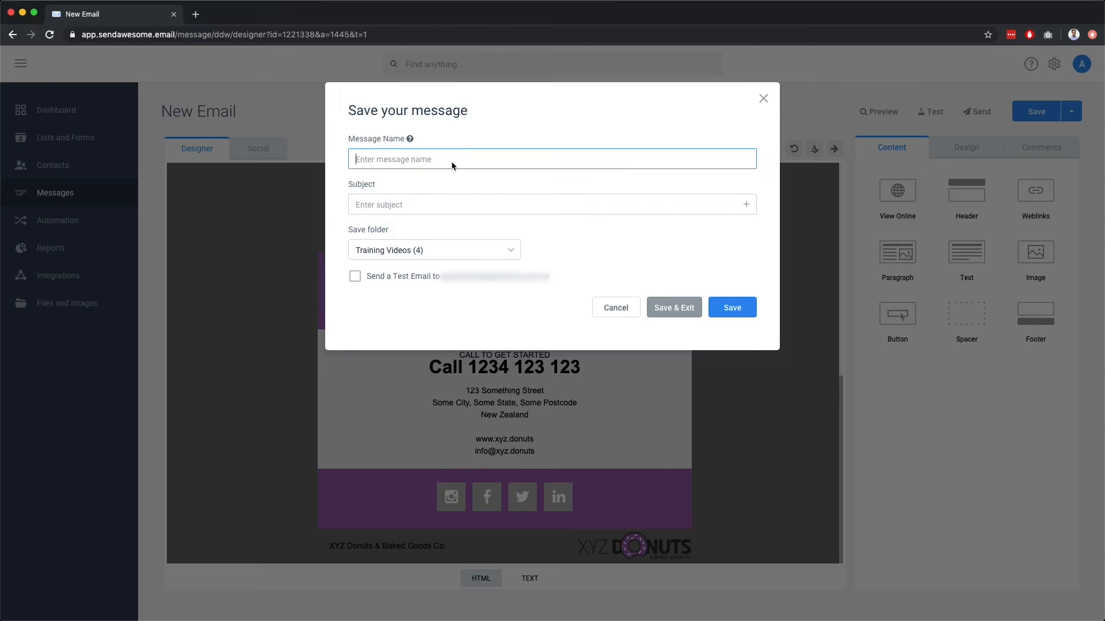
type("Recipe club EDM")
key("Tab")
type("Ready to join the clu")
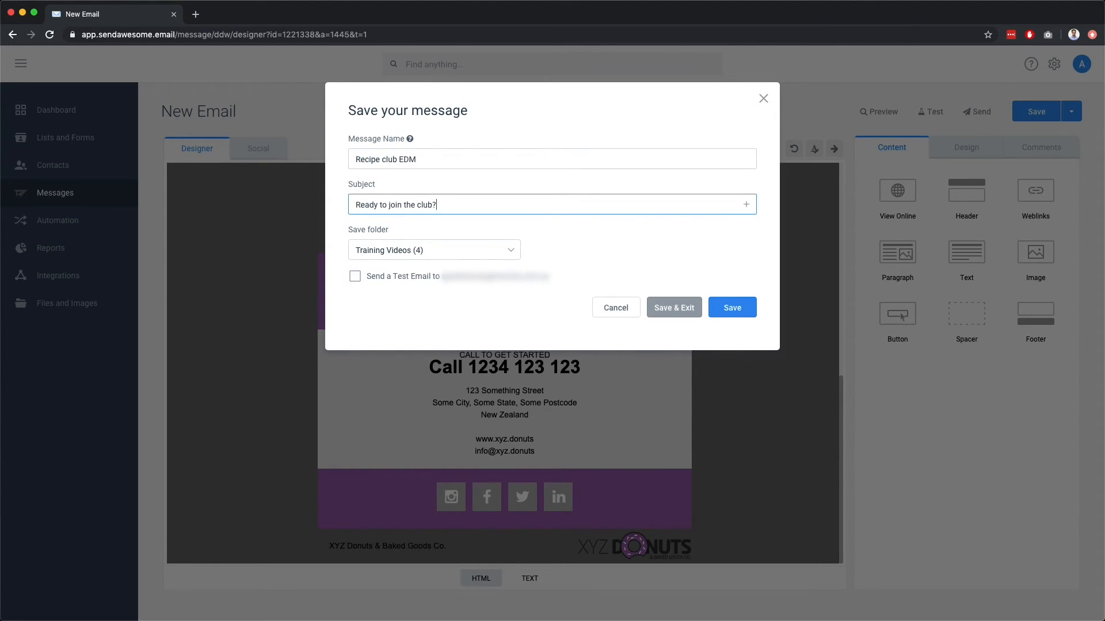
left_click(729, 315)
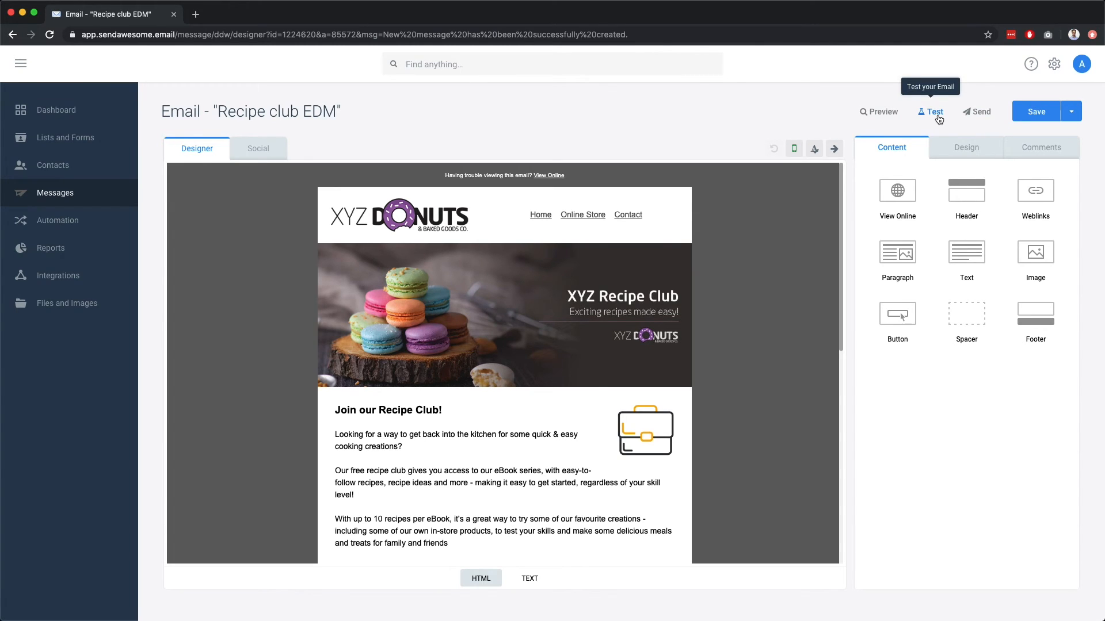
Start the sending process for the saved Recipe club EDM message
left_click(972, 112)
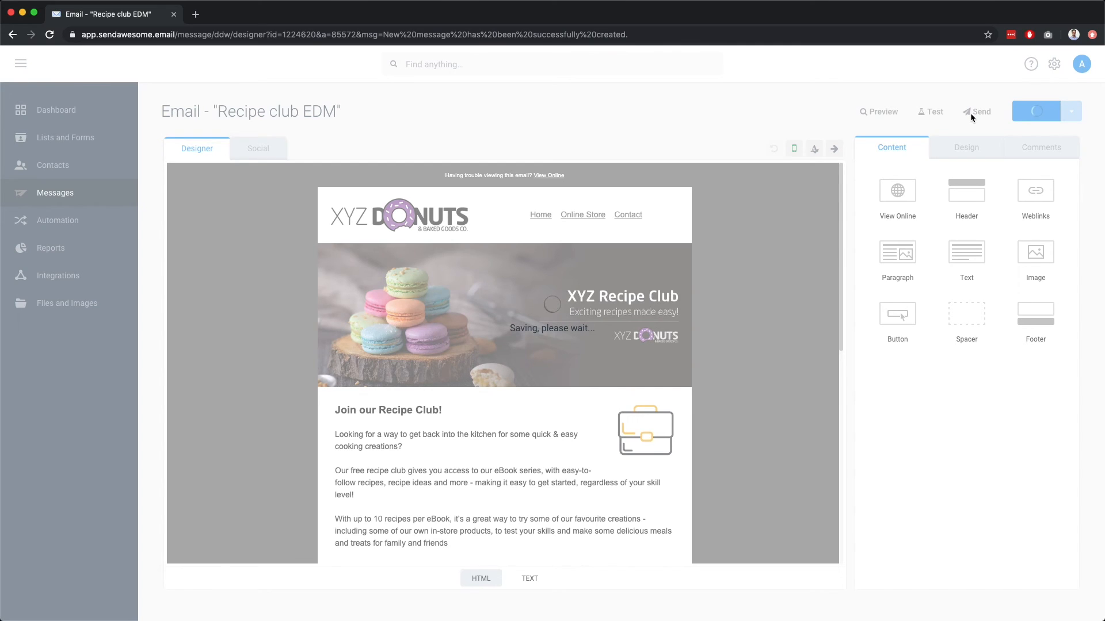